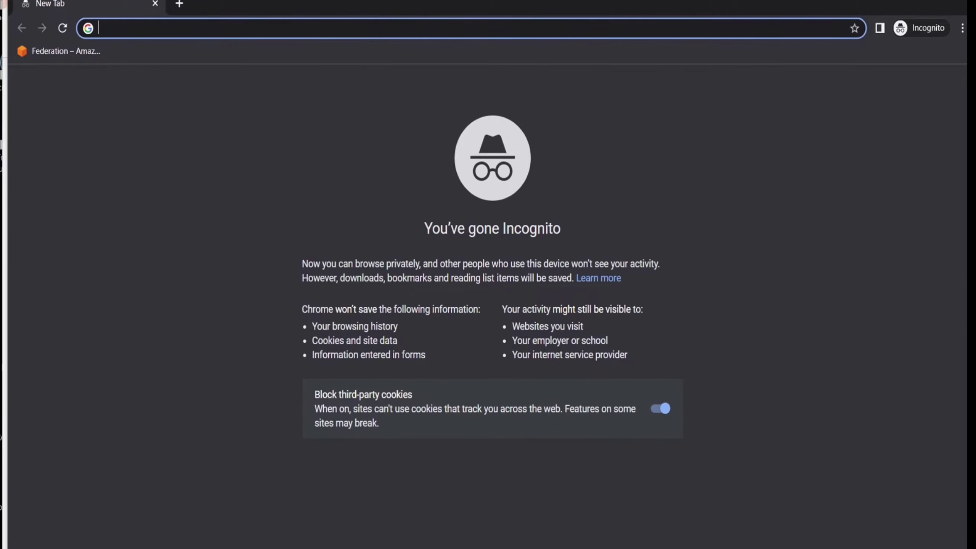
- Open cloud.google.com and go to its sign-in page
type("cloud.google.com")
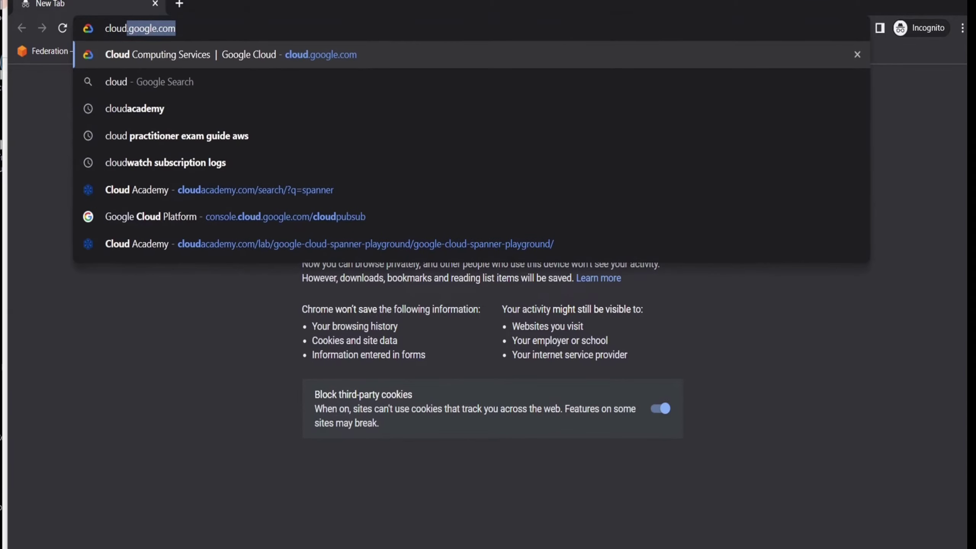
key("Return")
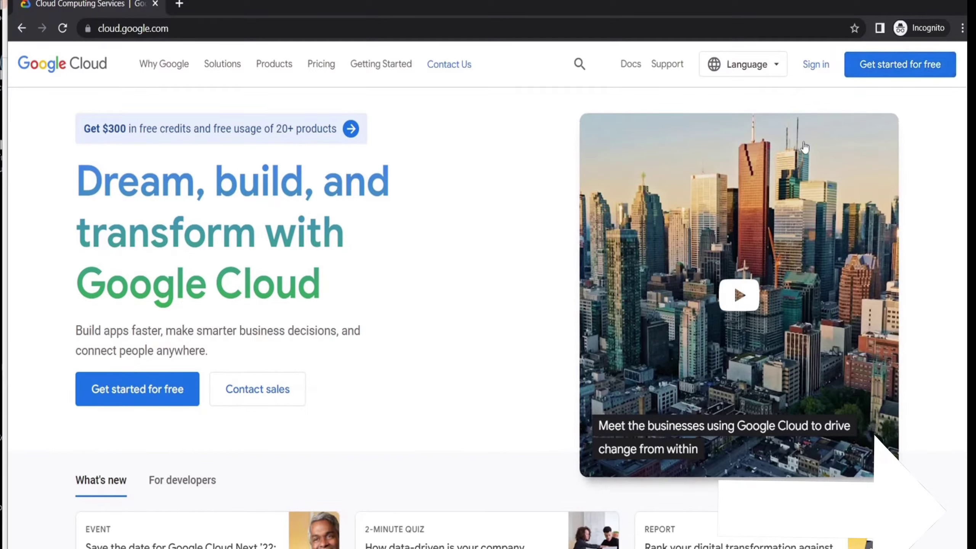
left_click(817, 65)
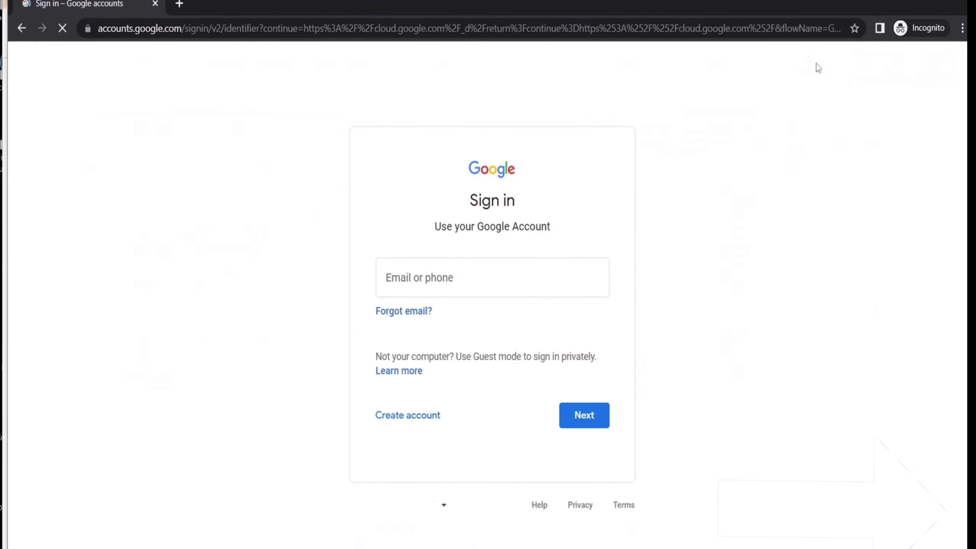
- Sign in with the account's email and password, and open the Google Cloud console
left_click(398, 279)
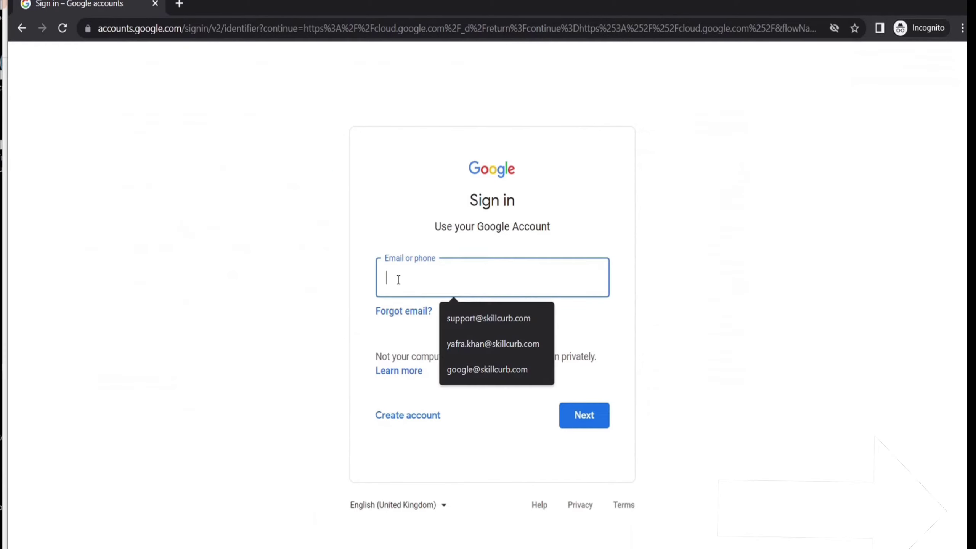
left_click(470, 369)
left_click(595, 405)
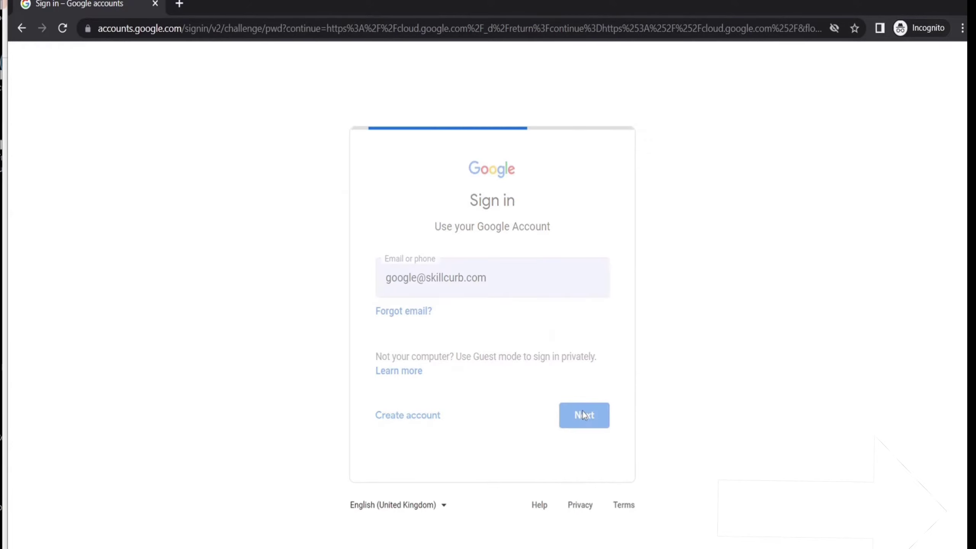
type("•••••••")
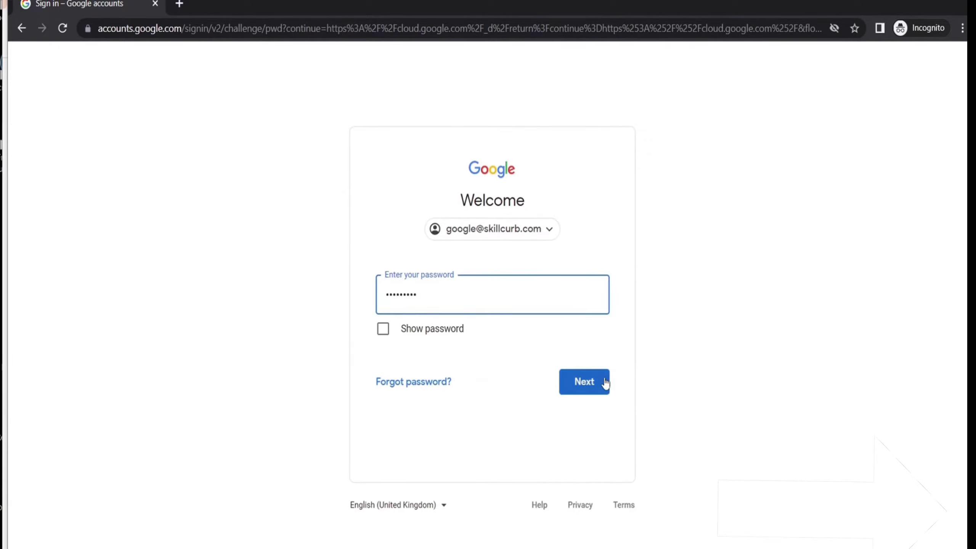
left_click(601, 382)
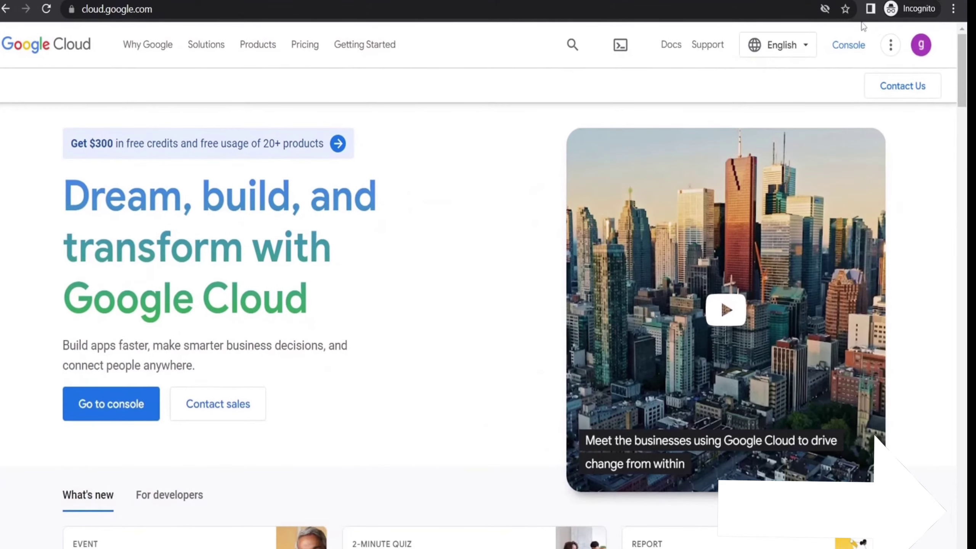
left_click(847, 46)
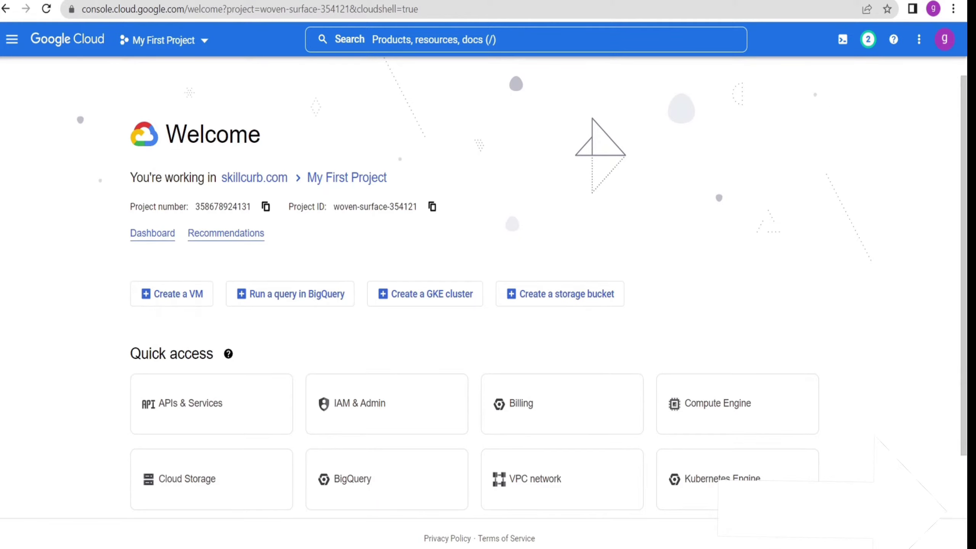
- View the storage bucket creation form and return to the console's welcome page
left_click(560, 304)
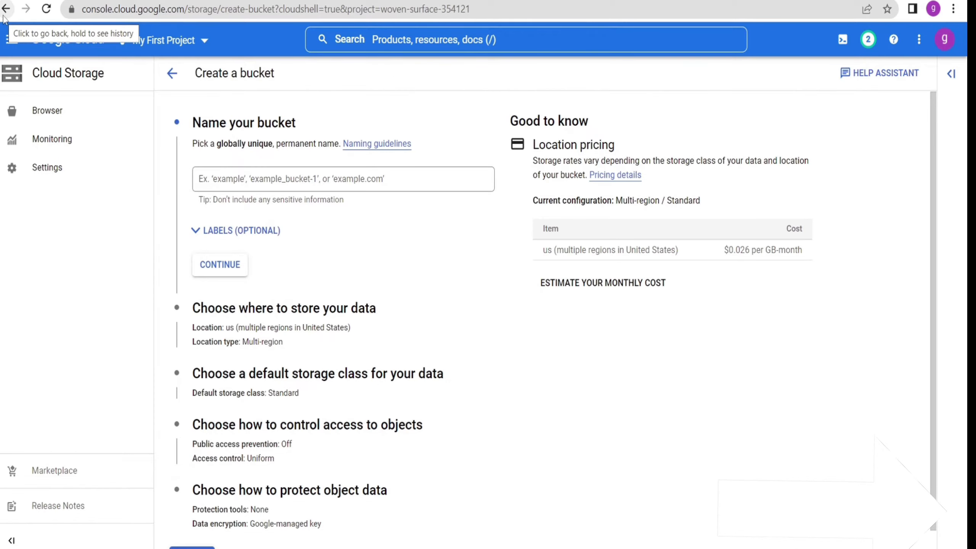
left_click(6, 9)
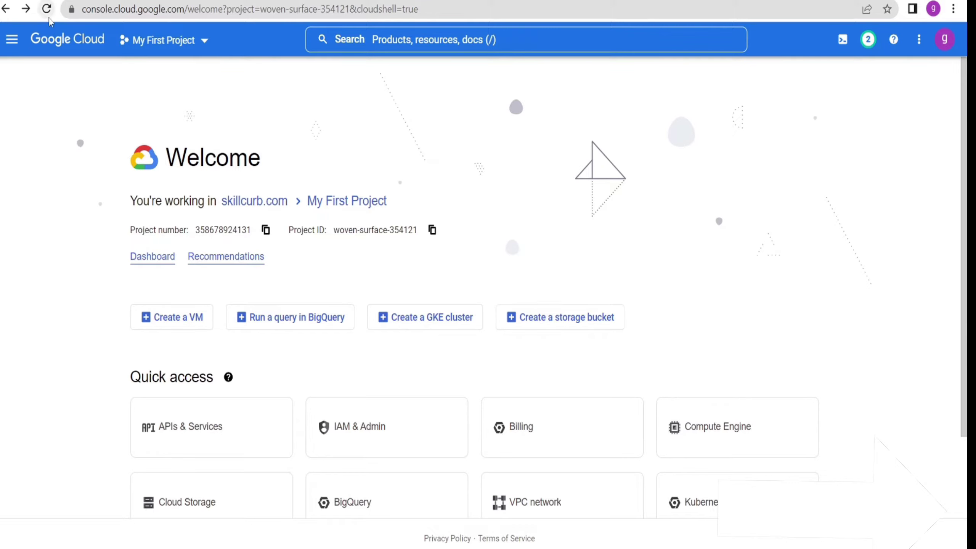
- Search the console for "api" and open APIs & Services
left_click(426, 40)
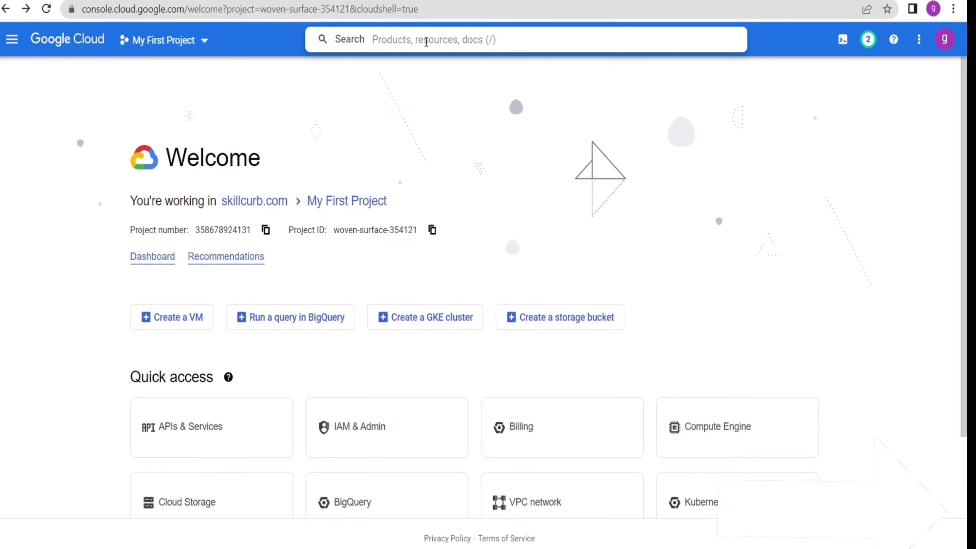
type("api")
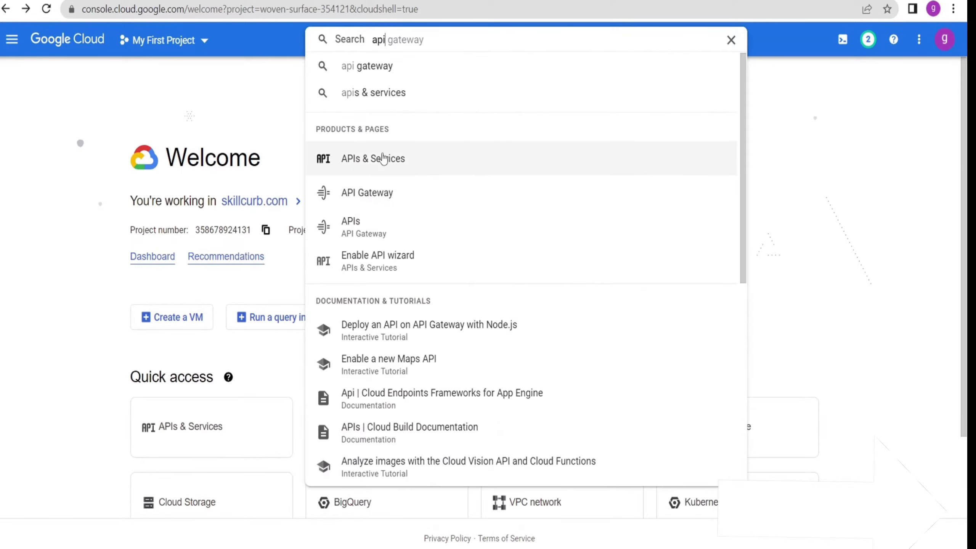
left_click(369, 164)
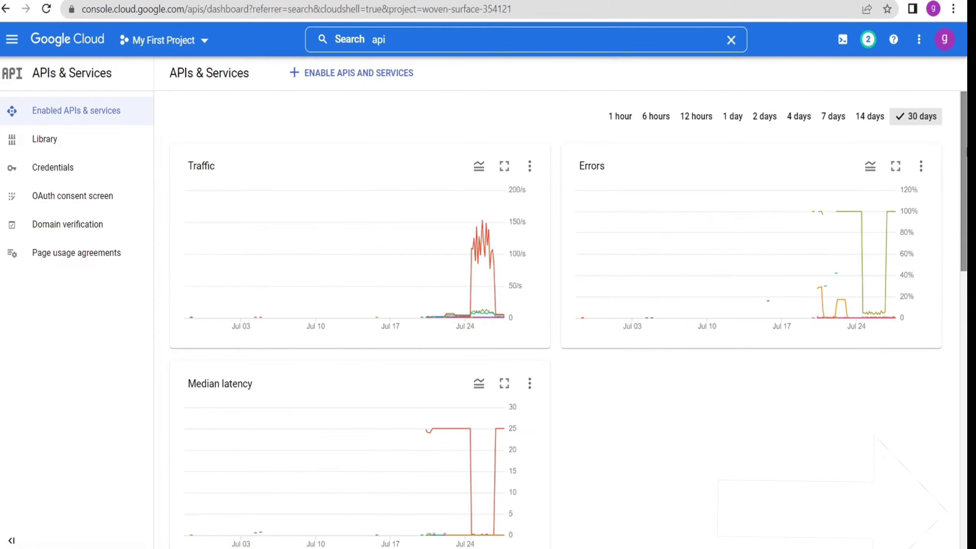
- Find the Dataflow API among the enabled APIs and open its details to check its status
scroll(557, 319, "down", 5)
scroll(557, 319, "down", 2)
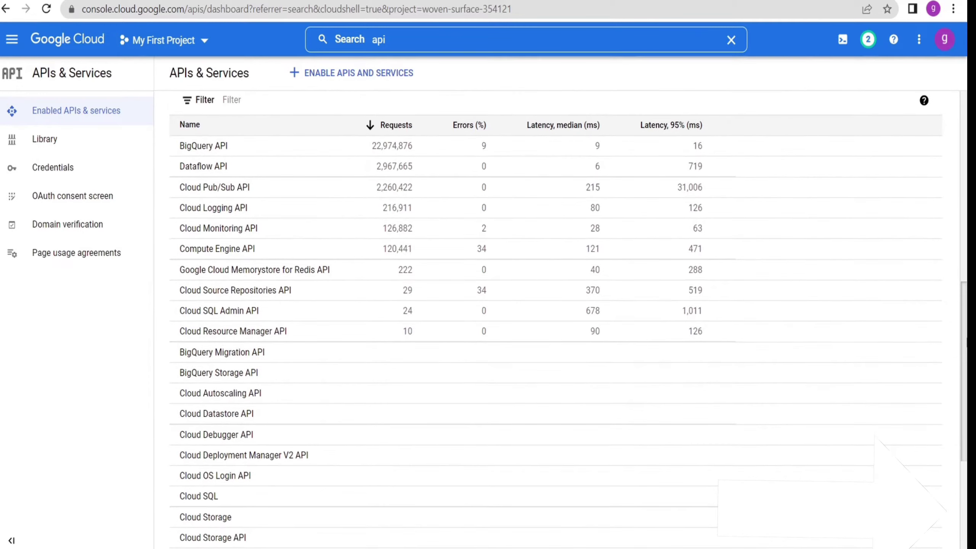
scroll(557, 319, "down", 1)
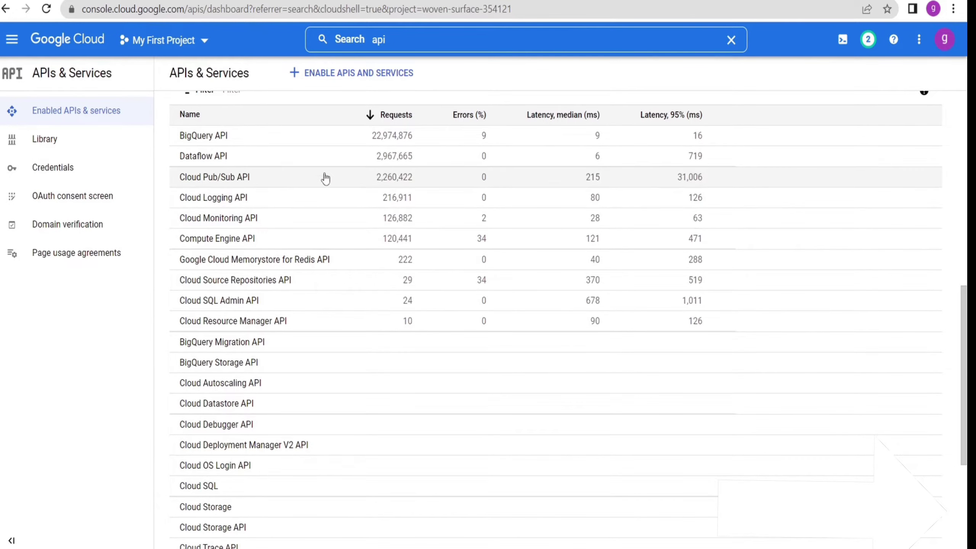
left_click(207, 161)
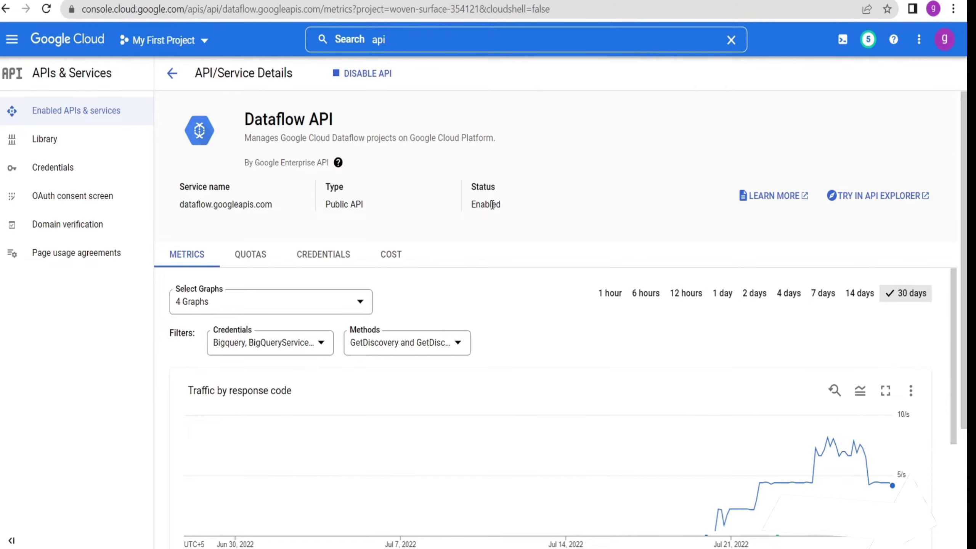
- Replace the console search term with "dataflo" and open the Dataflow jobs page
left_click(393, 43)
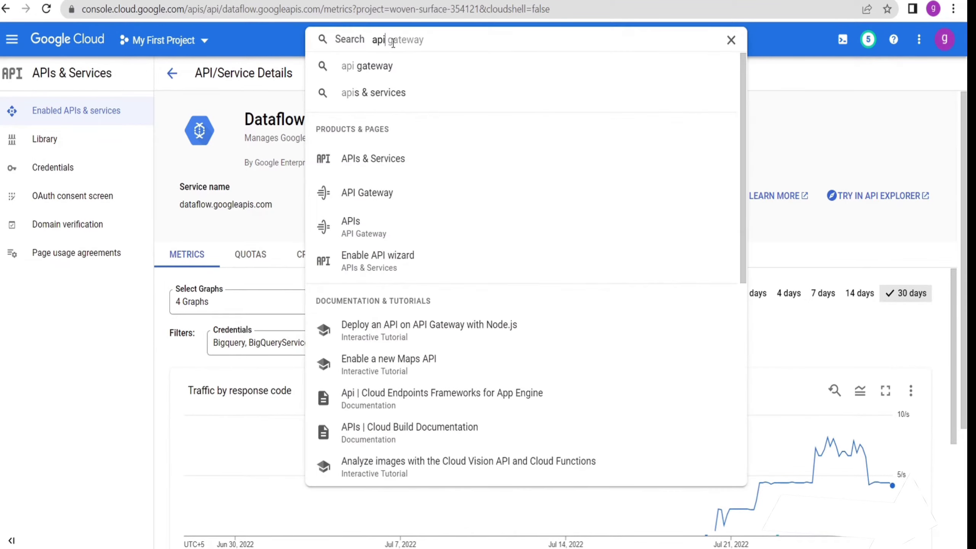
key("BackSpace")
key("BackSpace")
key("BackSpace")
type("dataflo")
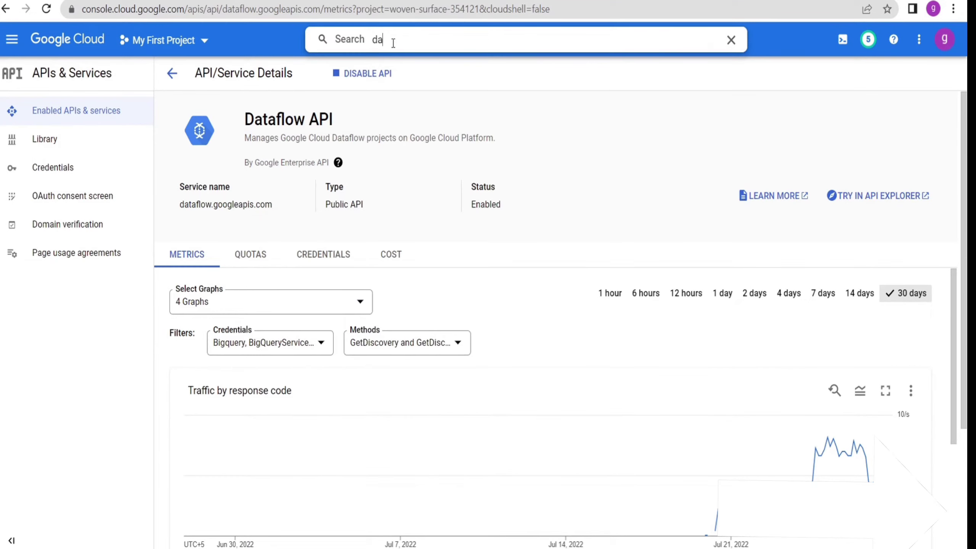
left_click(364, 133)
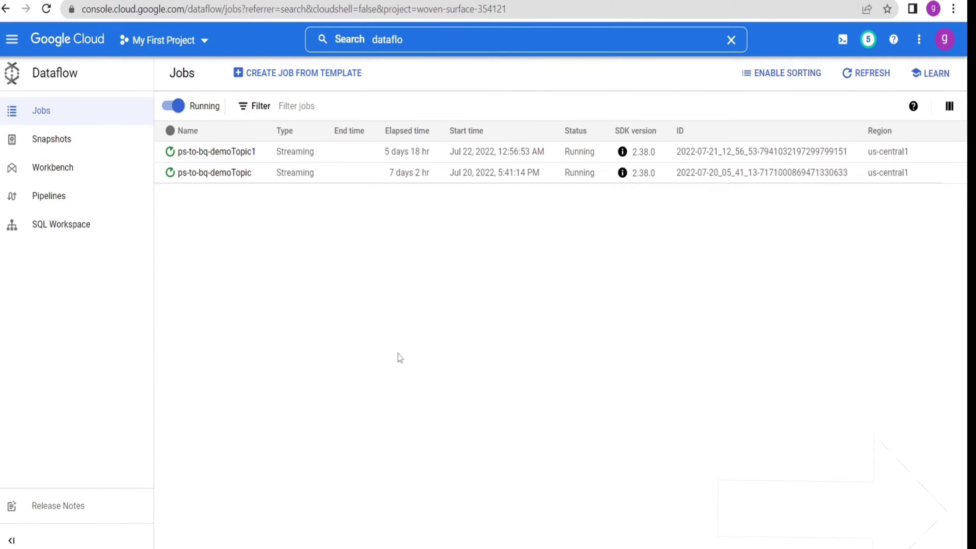
- Start creating a Dataflow job from a template and name the job WordCountDemo
left_click(310, 85)
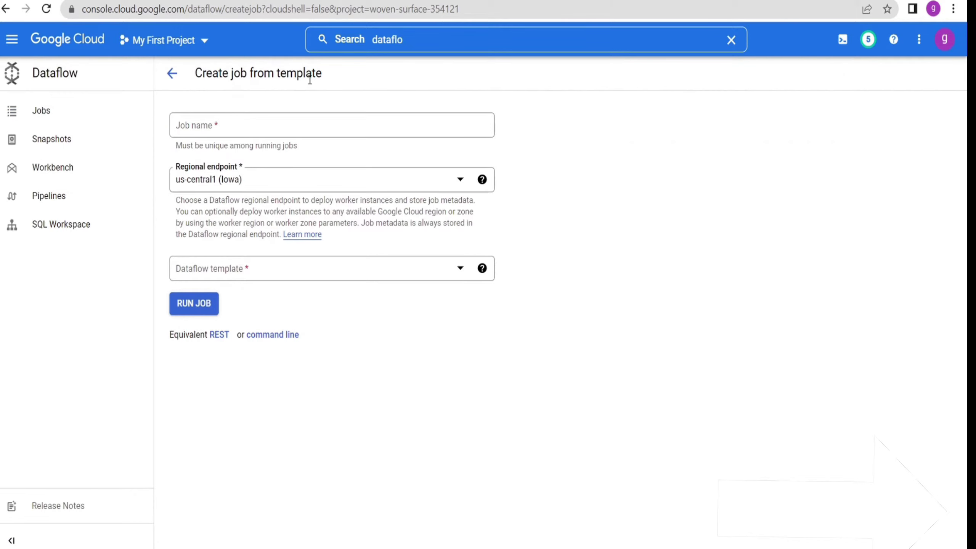
left_click(200, 125)
type("WordcountDemo")
left_click(200, 125)
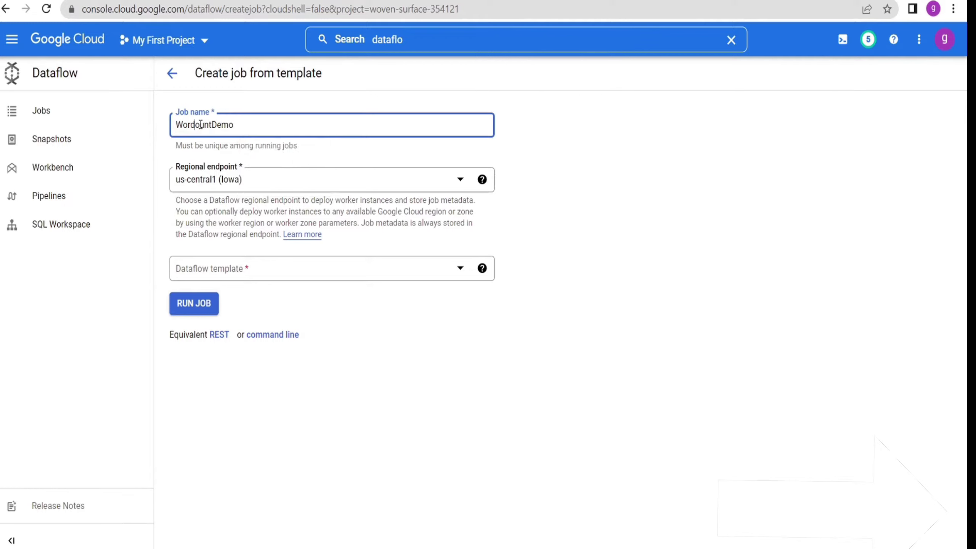
key("BackSpace")
type("C")
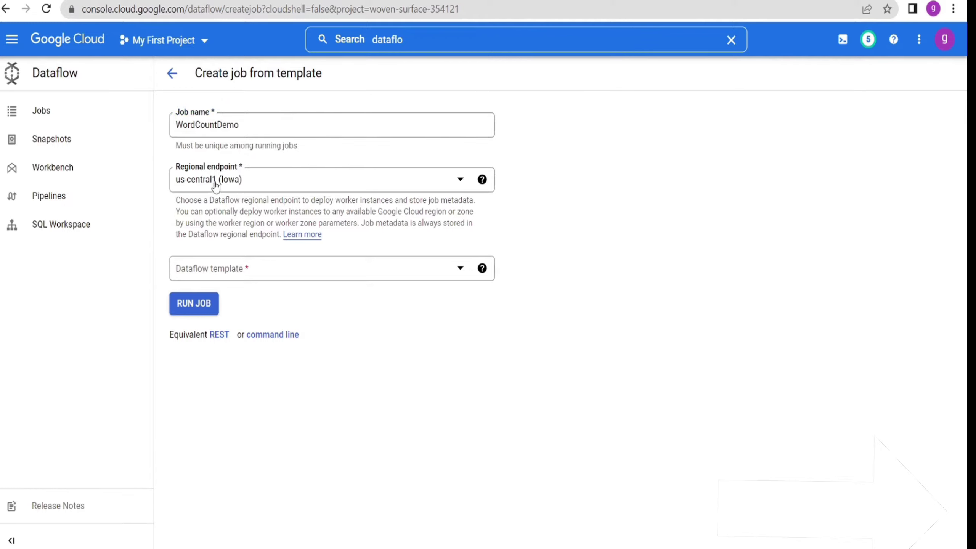
- Check the help for the regional endpoint and choose Word Count as the Dataflow template
left_click(482, 179)
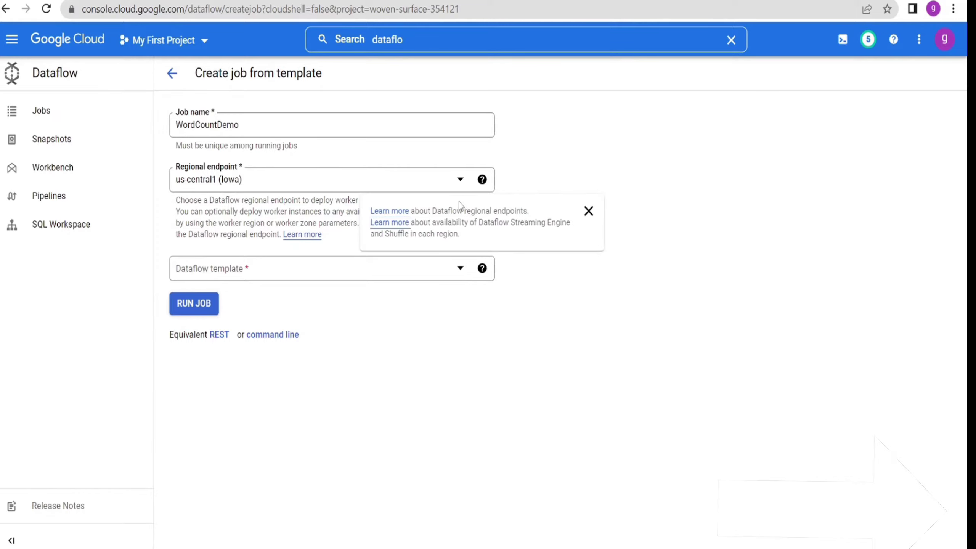
left_click(224, 280)
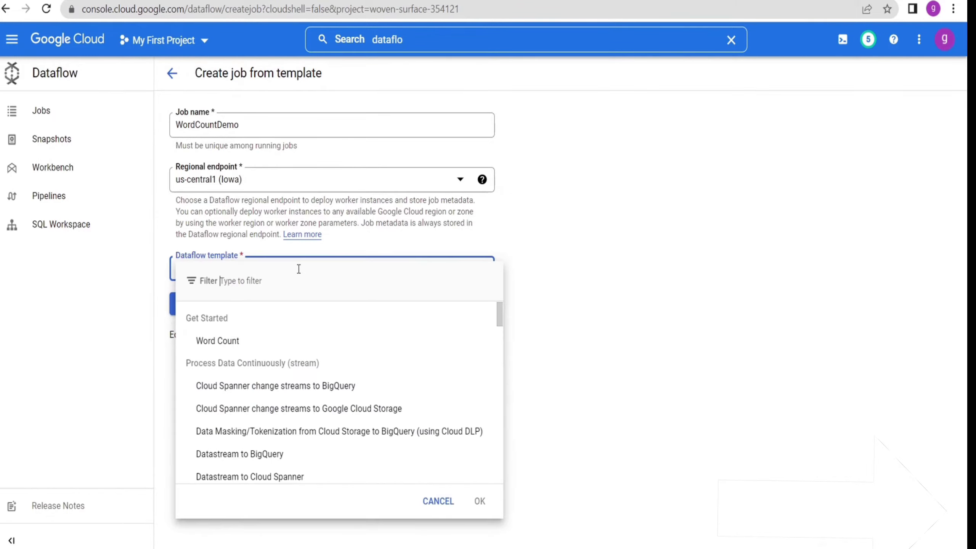
left_click(228, 342)
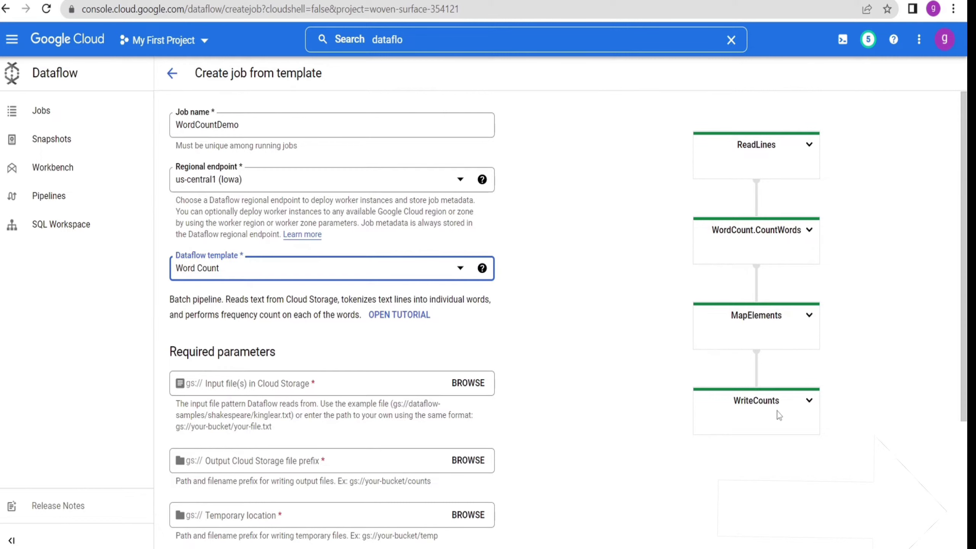
- Set the job's Cloud Storage input file to dataflow-samples/shakespeare/kinglear.txt
scroll(768, 414, "down", 5)
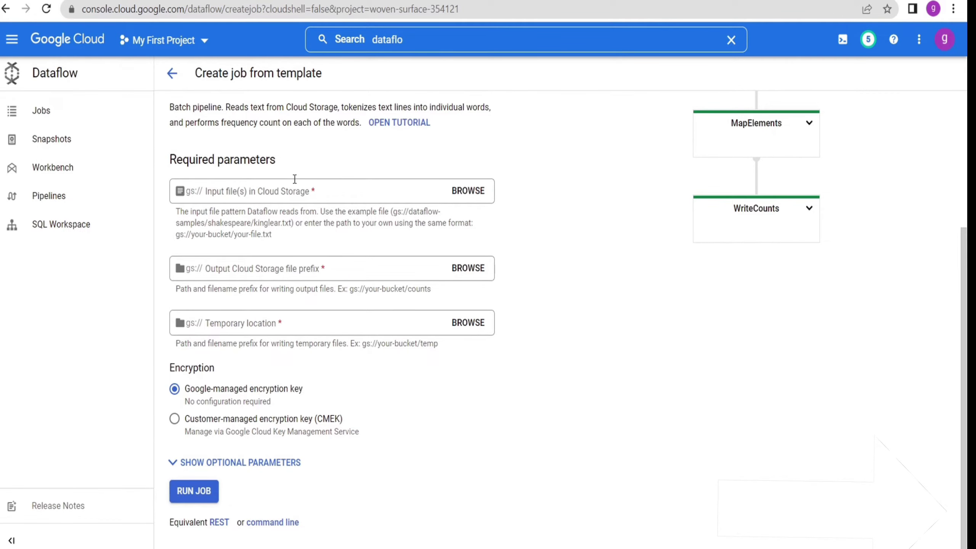
left_click(225, 190)
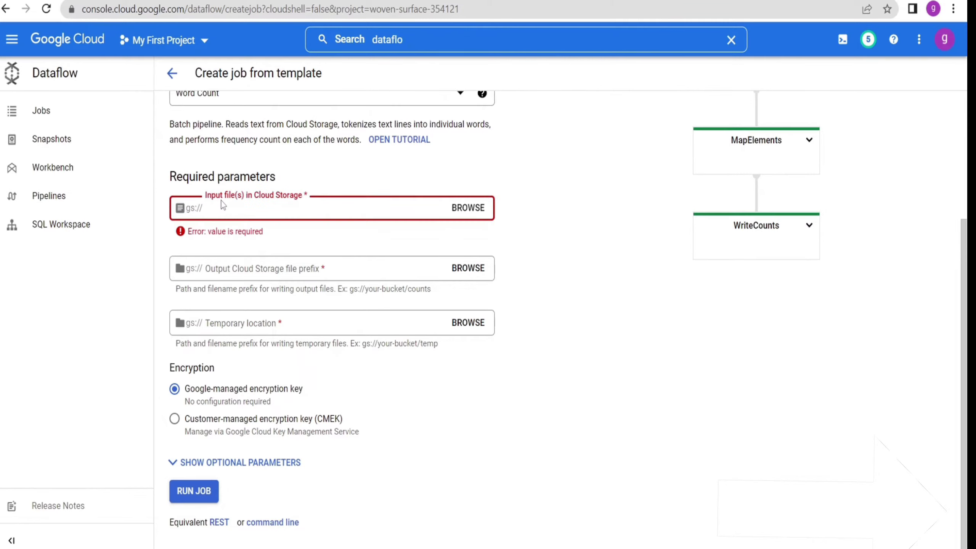
type("dataflow-samples/shakespeare/kinglear.txt")
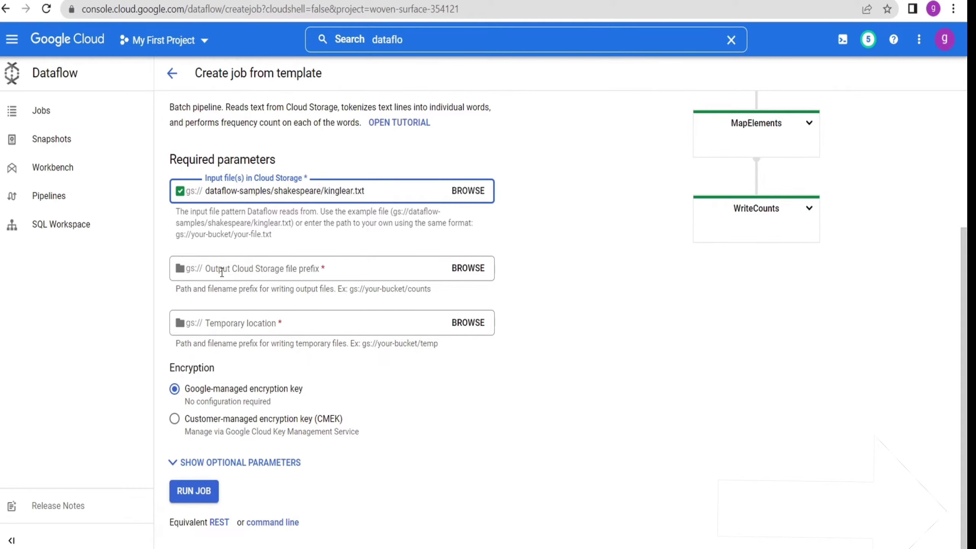
- Select demo-bucket-321 for the job's output and set the output file prefix to demo-bucket-321/wordcount
left_click(464, 275)
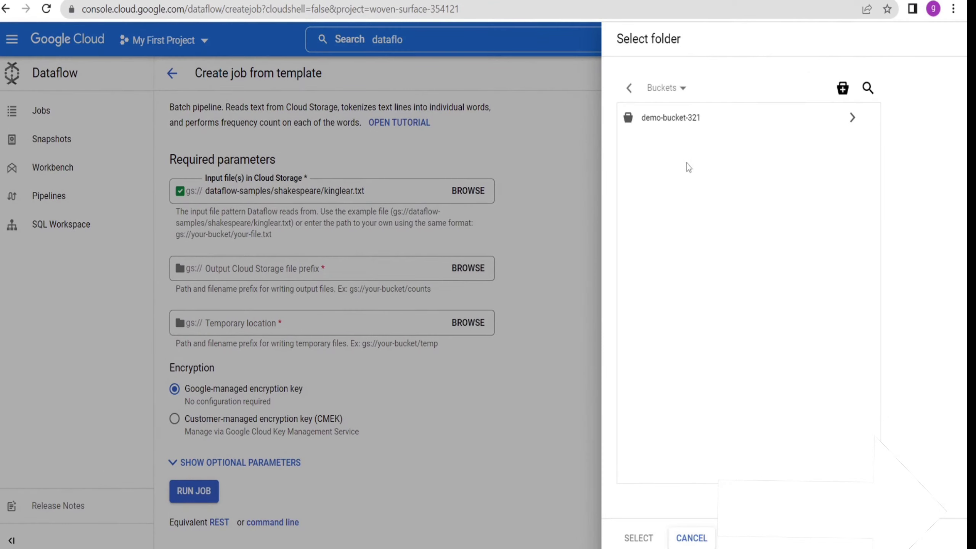
left_click(673, 122)
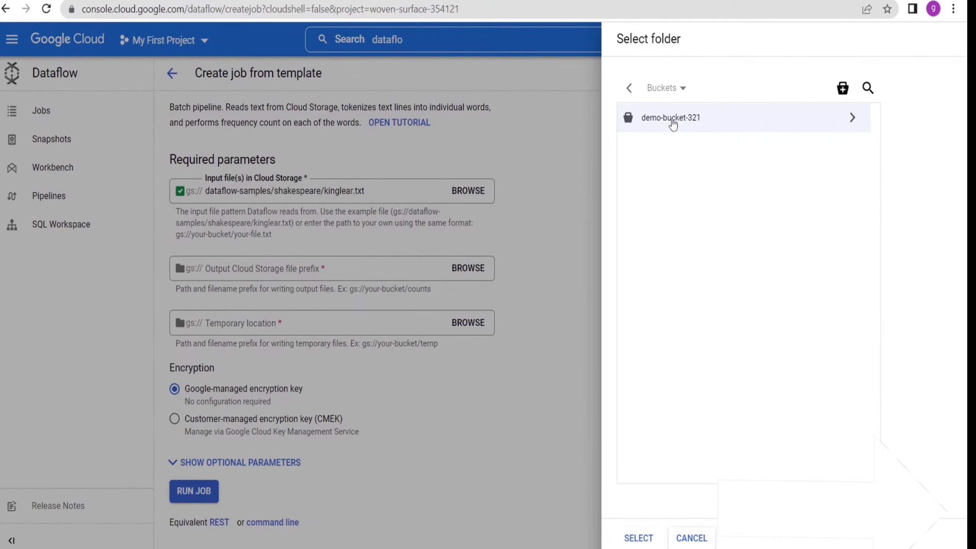
left_click(638, 537)
left_click(276, 266)
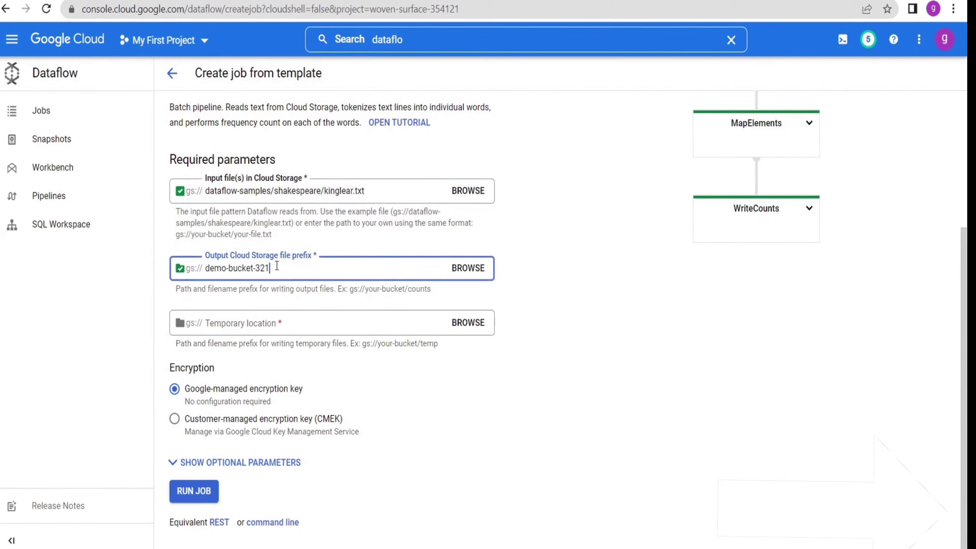
type("/")
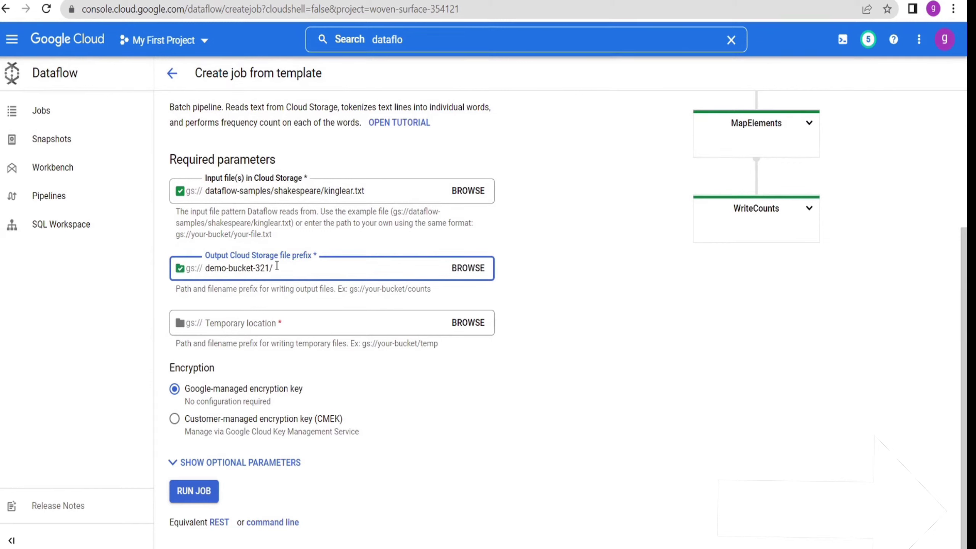
type("wordcount")
- Select demo-bucket-321 for temporary files and set the temporary location to demo-bucket-321/temp
left_click(468, 325)
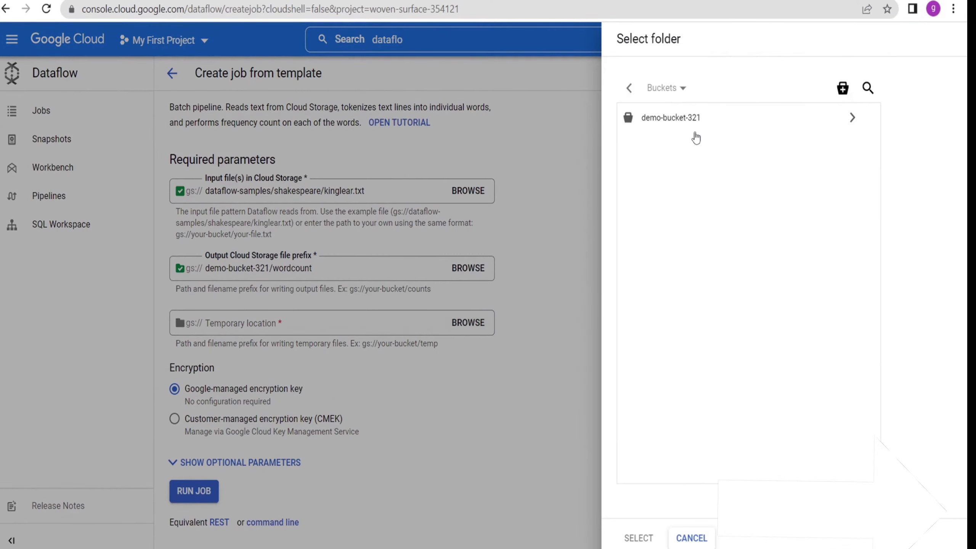
left_click(673, 123)
left_click(638, 538)
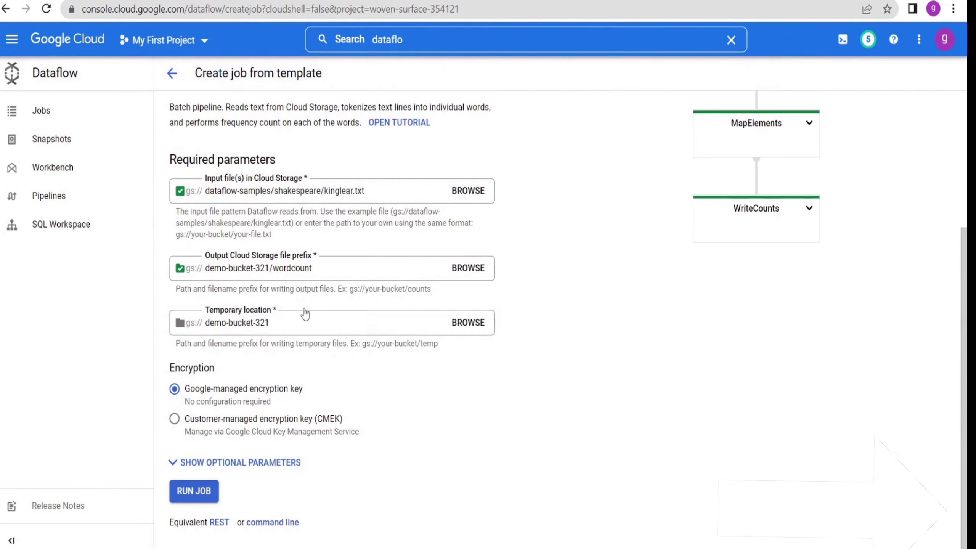
left_click(291, 322)
type("/temp")
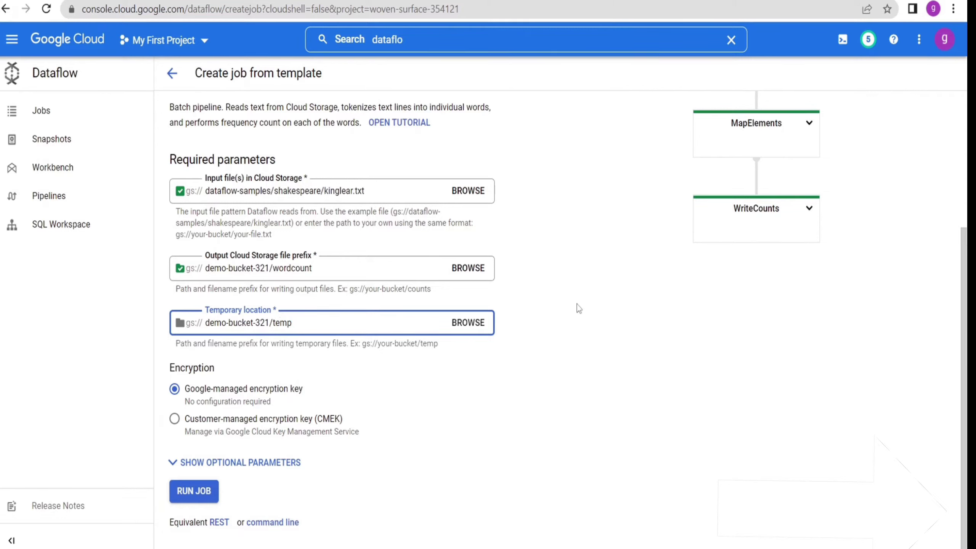
- Run the WordCountDemo job and review its job info, resource metrics, labels and pipeline options
left_click(190, 493)
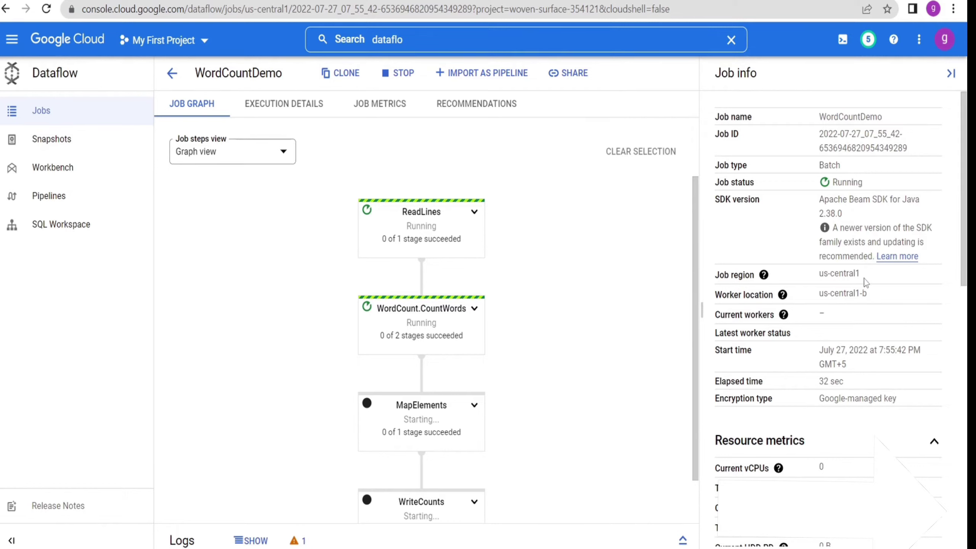
scroll(840, 319, "down", 10)
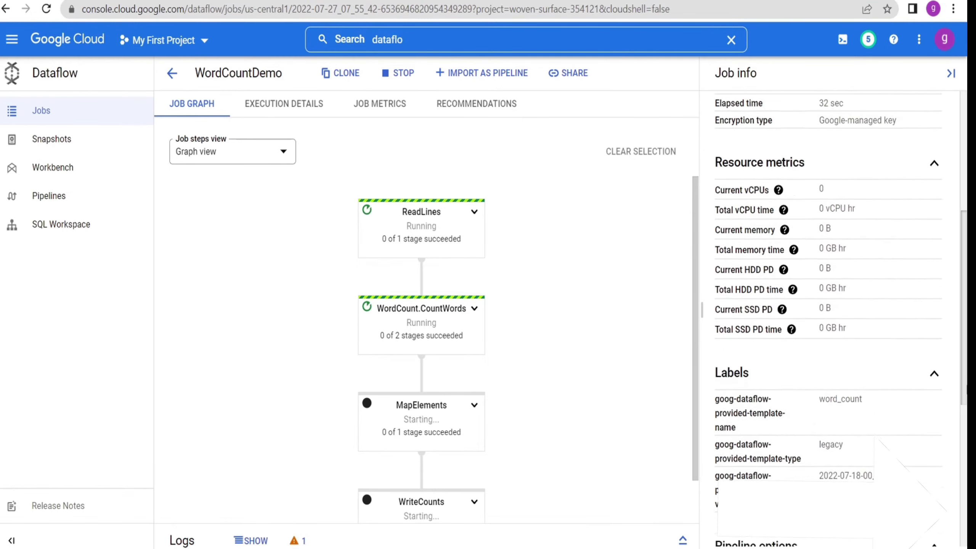
scroll(839, 319, "down", 2)
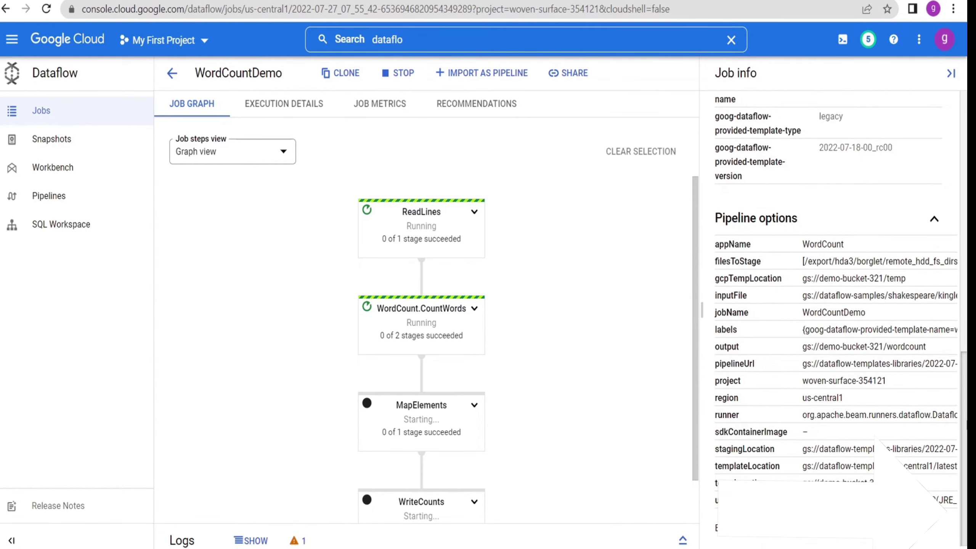
scroll(839, 319, "up", 15)
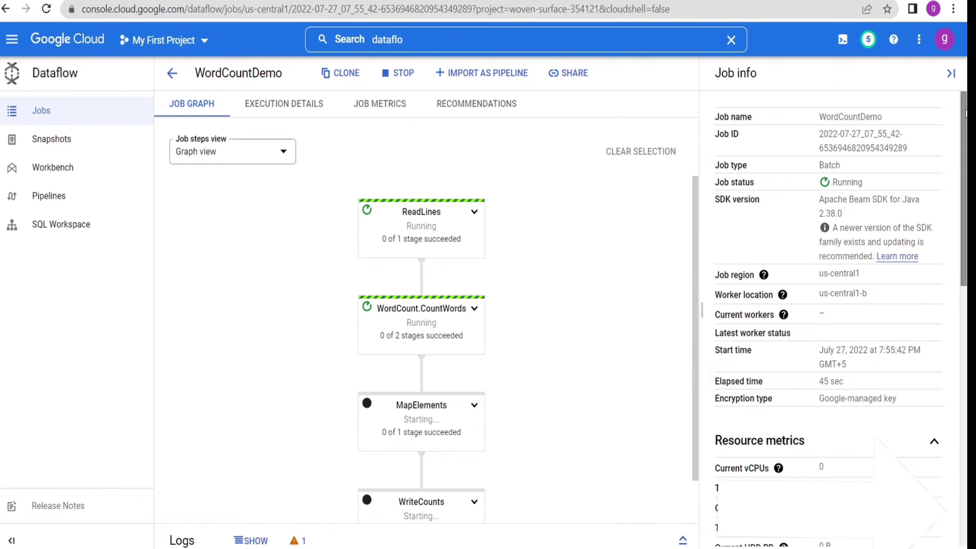
- Inspect the ReadLines step's details, the progress of the job graph and the step's logs, then clear the selection
left_click(435, 242)
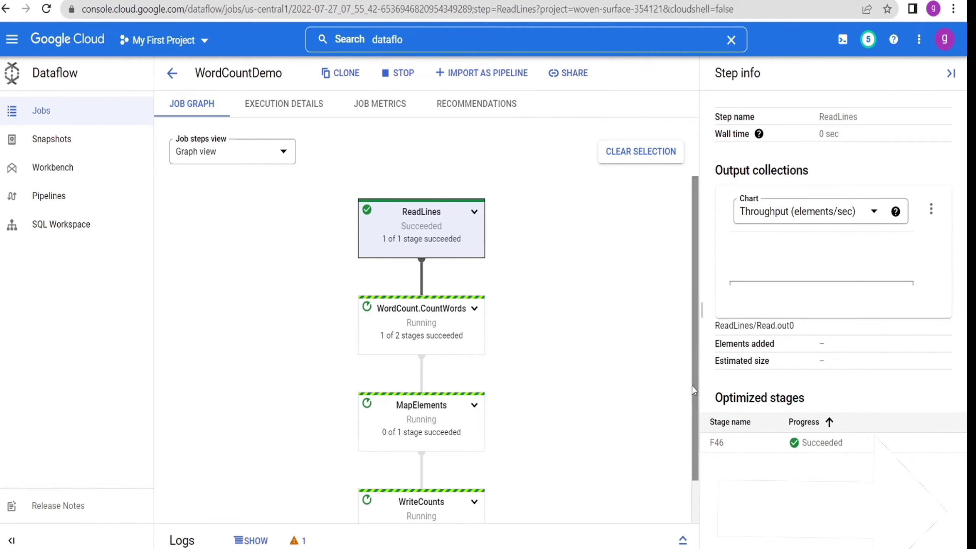
left_click_drag(692, 386, 692, 408)
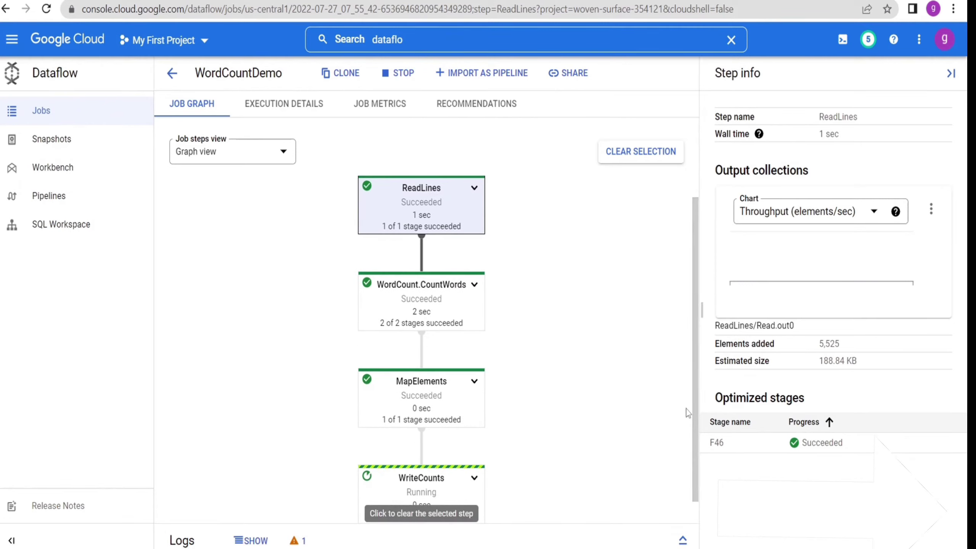
left_click_drag(692, 399, 693, 392)
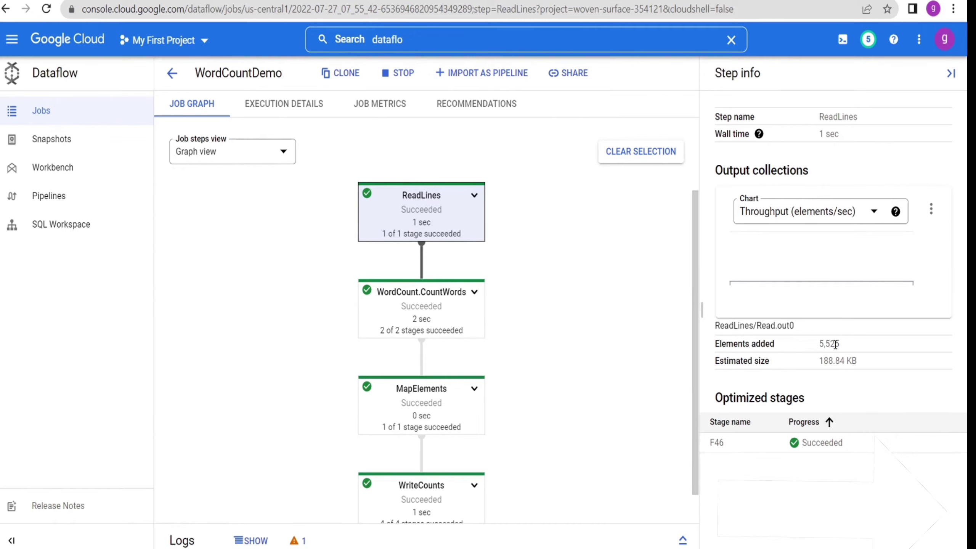
scroll(694, 261, "down", 1)
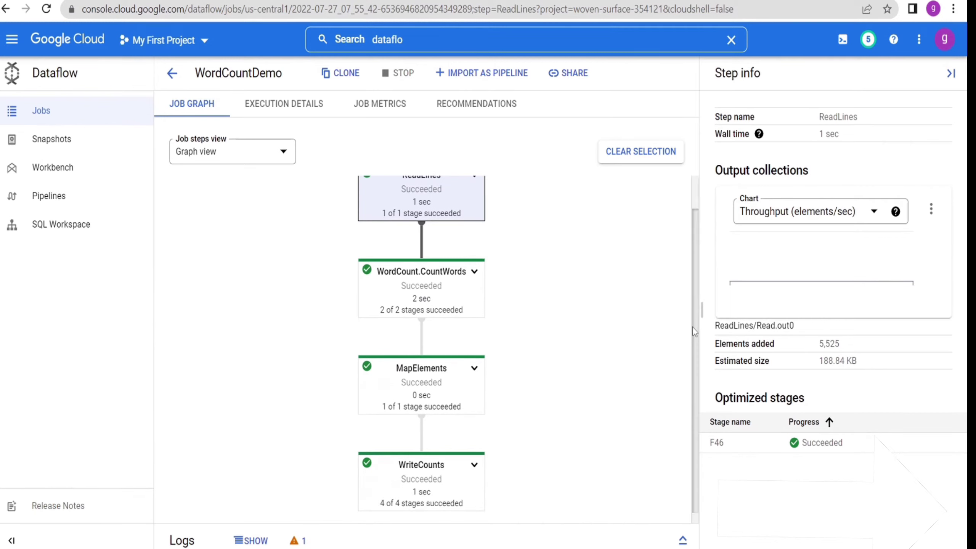
scroll(687, 308, "up", 2)
scroll(685, 304, "down", 1)
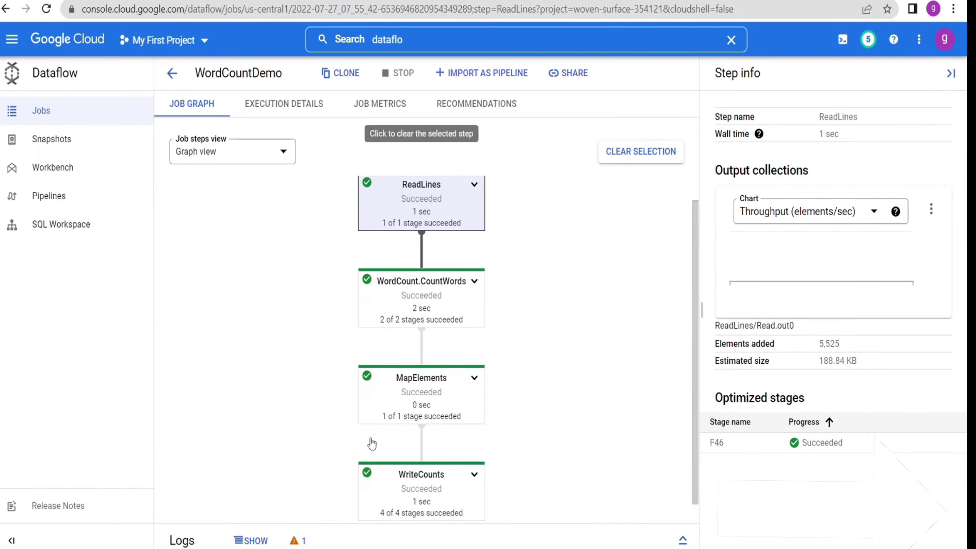
scroll(653, 354, "down", 1)
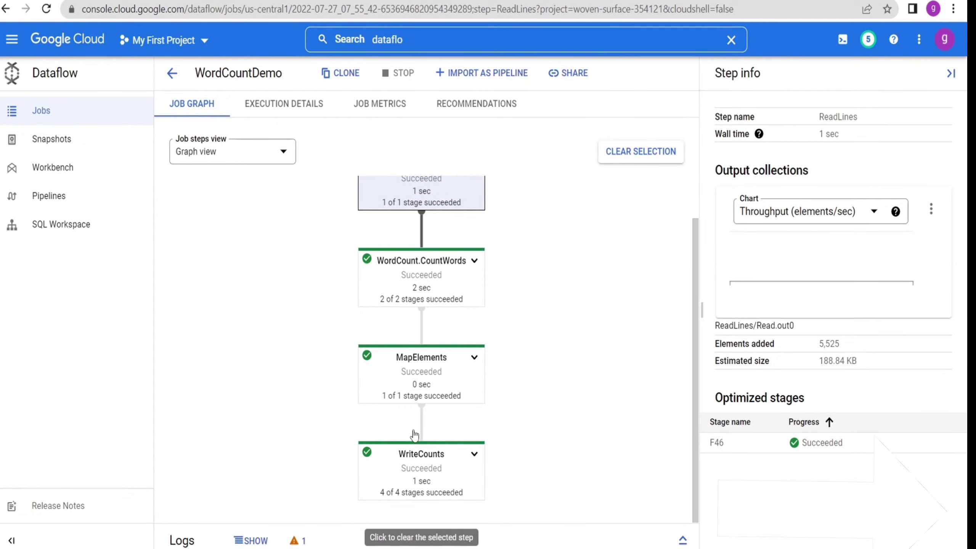
left_click(250, 541)
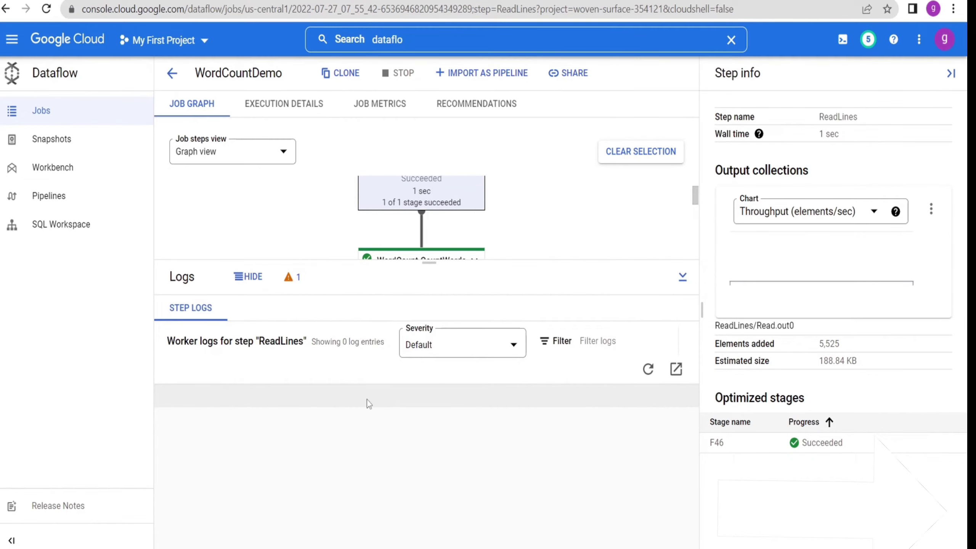
left_click(624, 153)
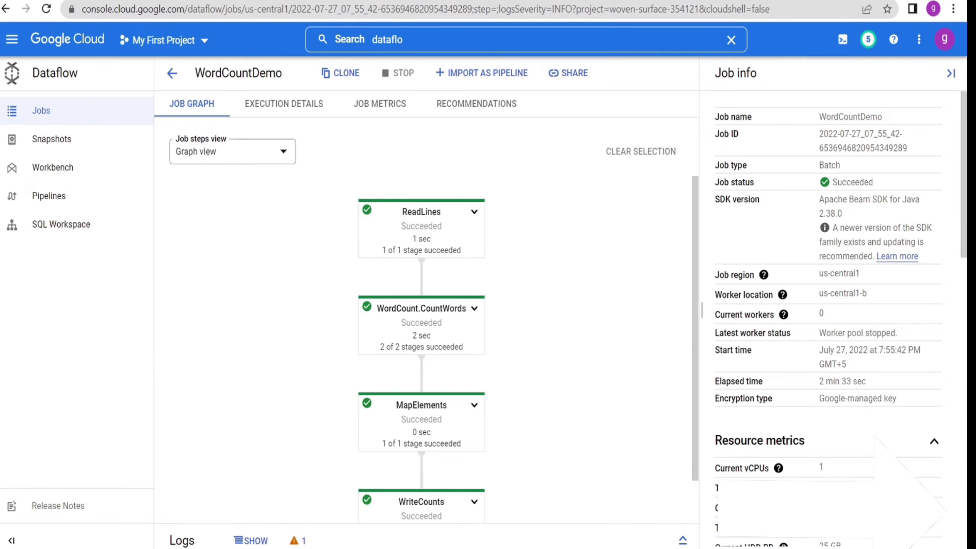
- Open the Google Cloud welcome page in a separate browser tab and go to demo-bucket-321 in Cloud Storage
right_click(58, 40)
left_click(64, 47)
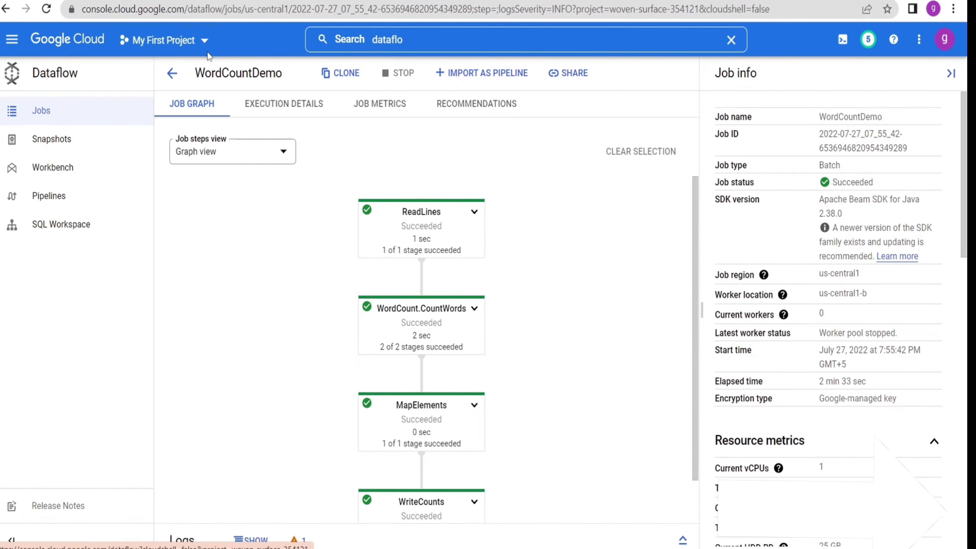
left_click(385, 1)
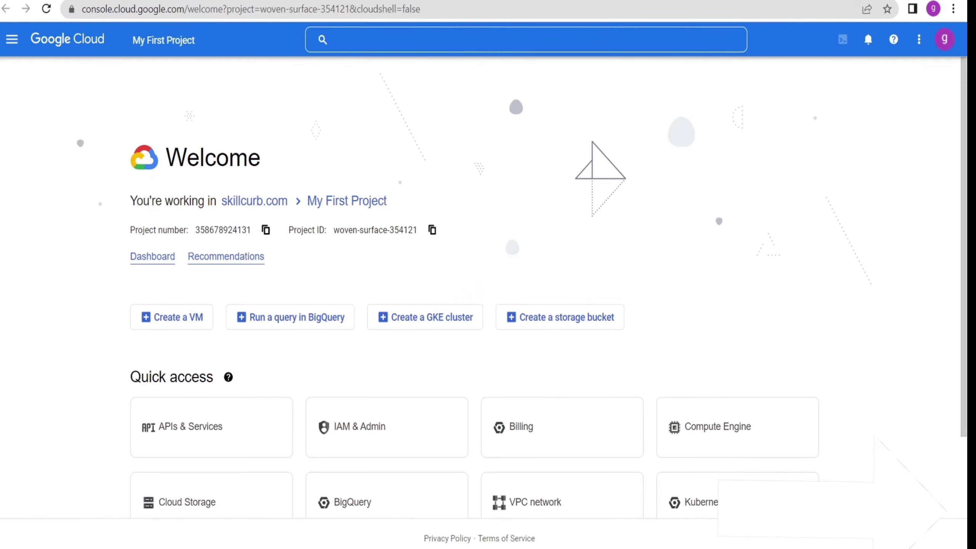
scroll(965, 288, "down", 2)
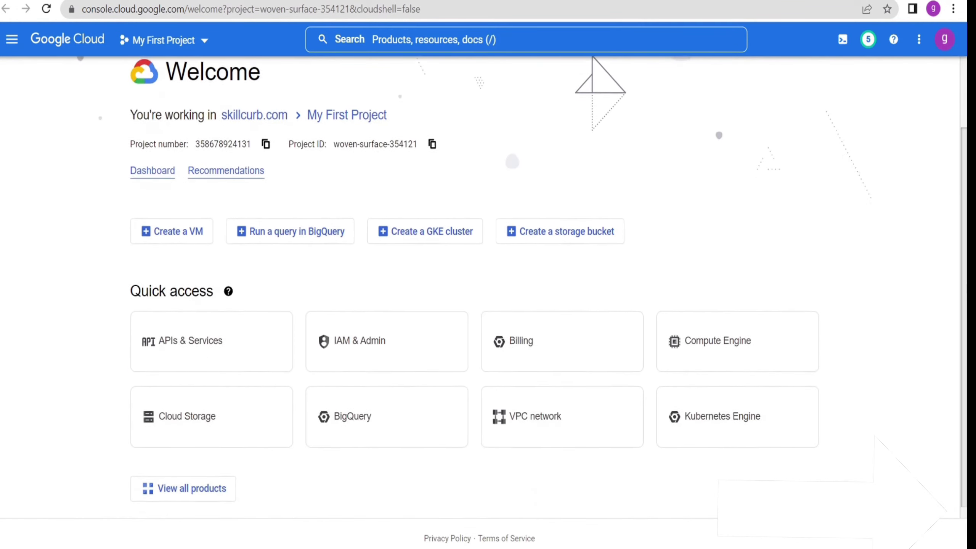
left_click(173, 415)
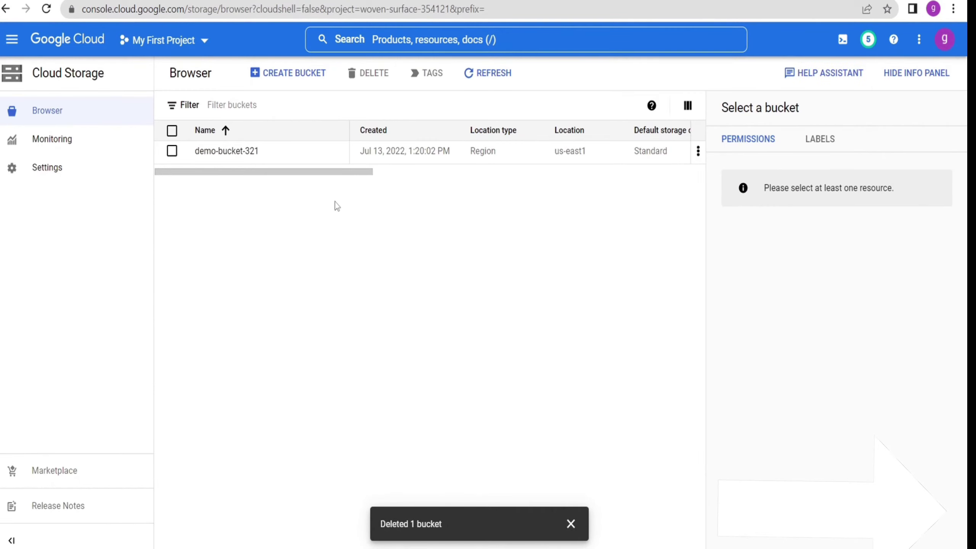
left_click(217, 152)
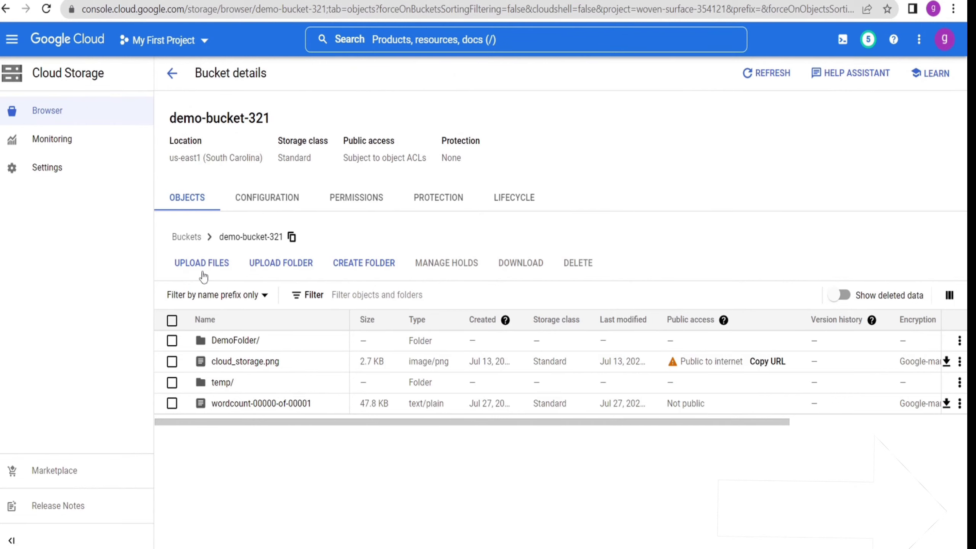
- Open the output object wordcount-00000-of-00001 through its authenticated URL and read through the word counts
left_click(231, 403)
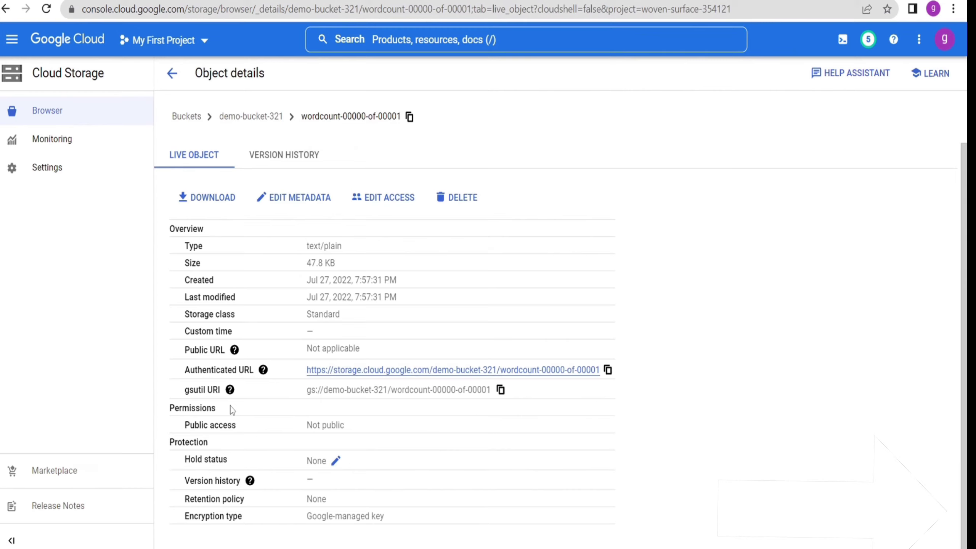
left_click(396, 371)
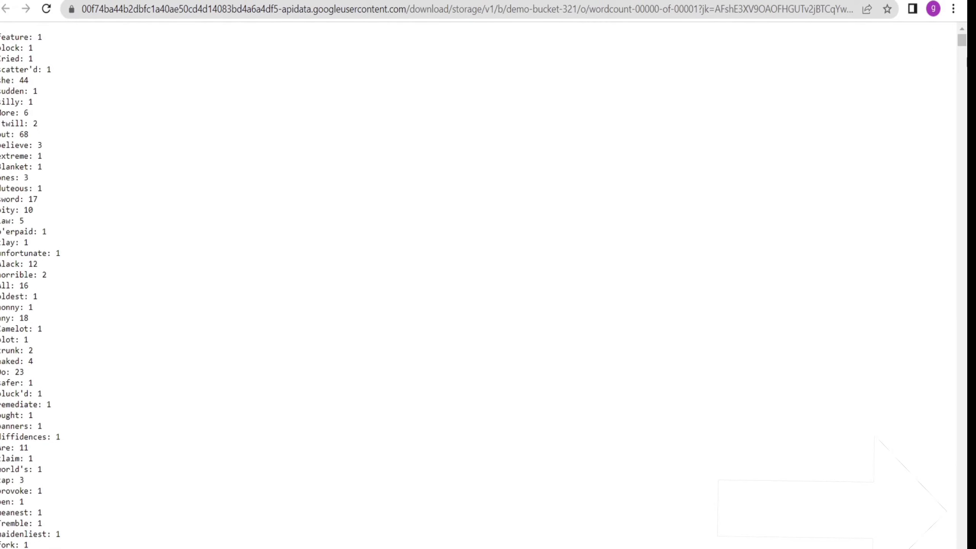
left_click_drag(961, 40, 963, 266)
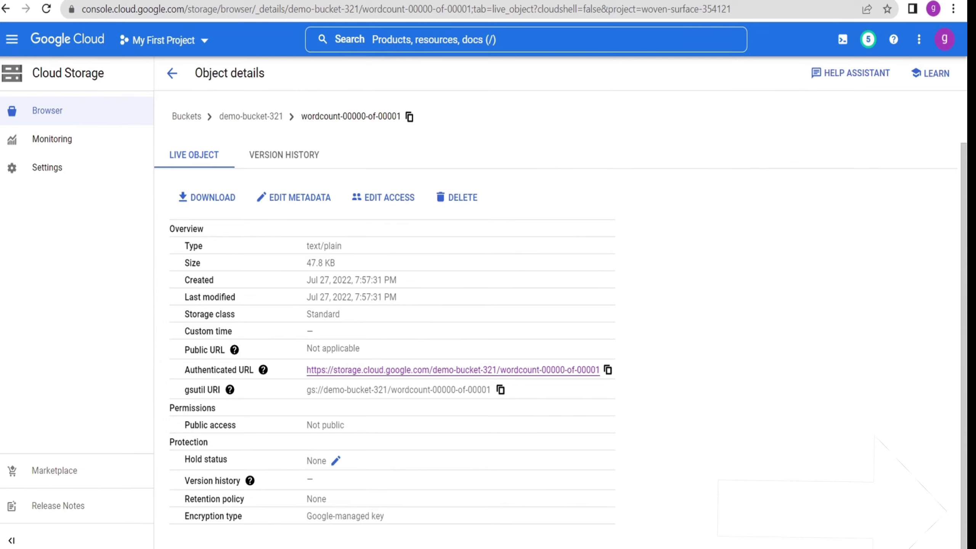
- Search the console for Pub/Sub and open its topics page
left_click(395, 44)
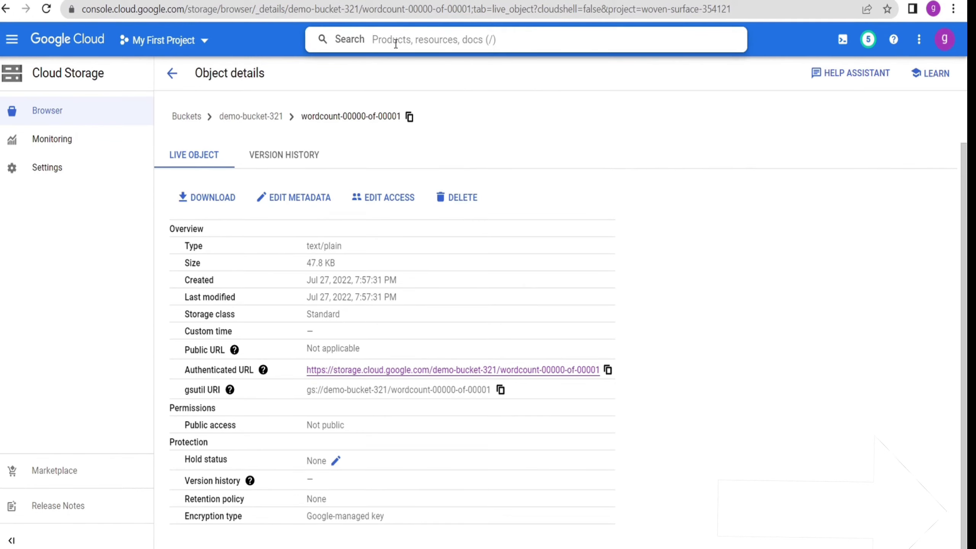
type("pub/sub")
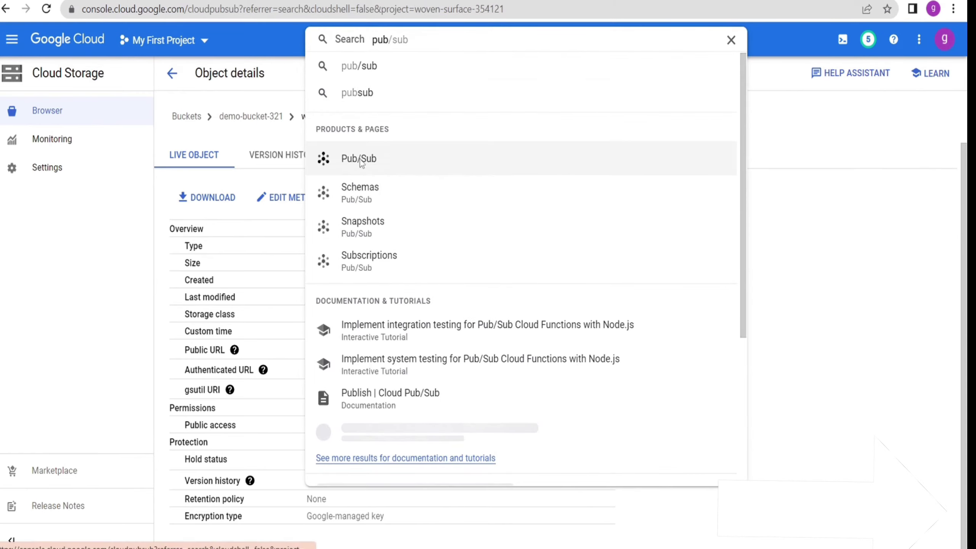
left_click(359, 159)
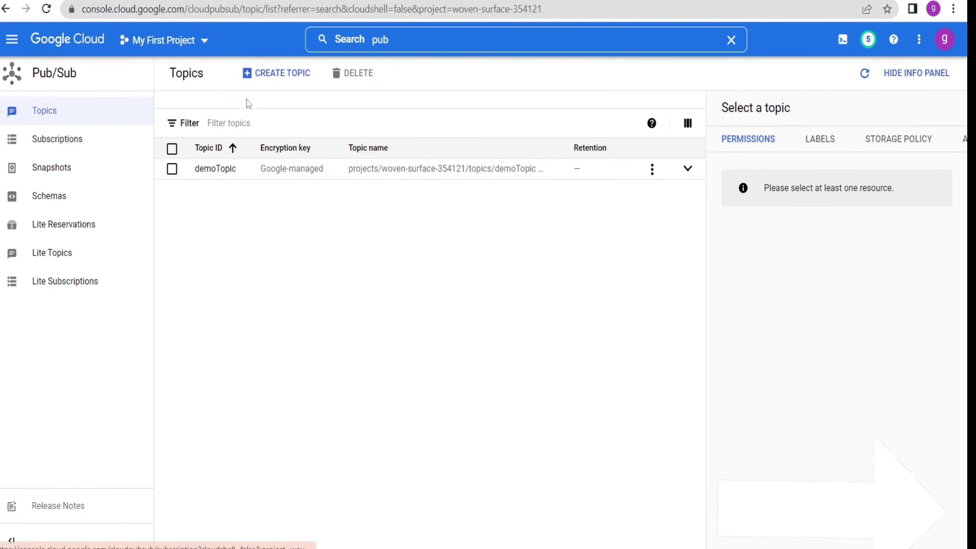
- Create a Pub/Sub topic with the ID wordcount, keeping the default subscription and Google-managed encryption key
left_click(281, 74)
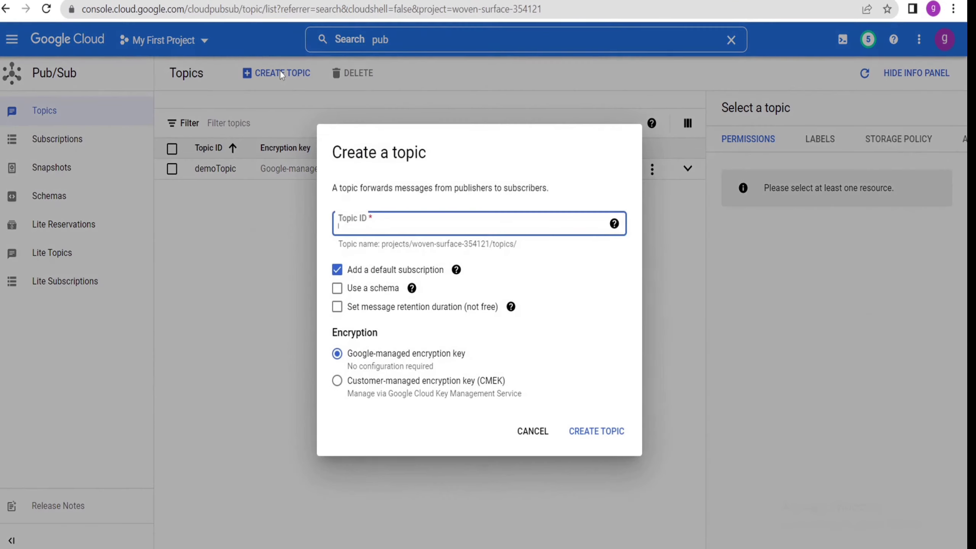
left_click(348, 228)
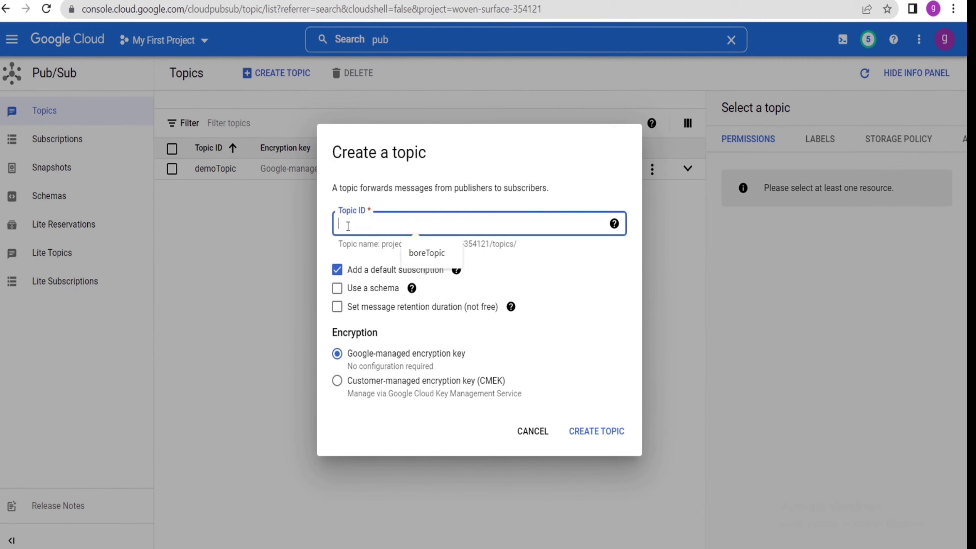
type("word")
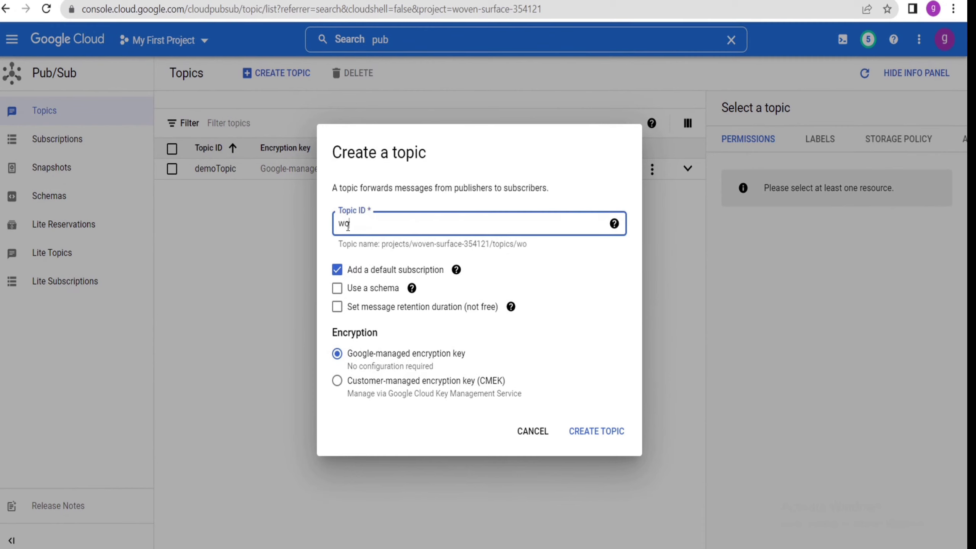
type("count")
left_click(592, 440)
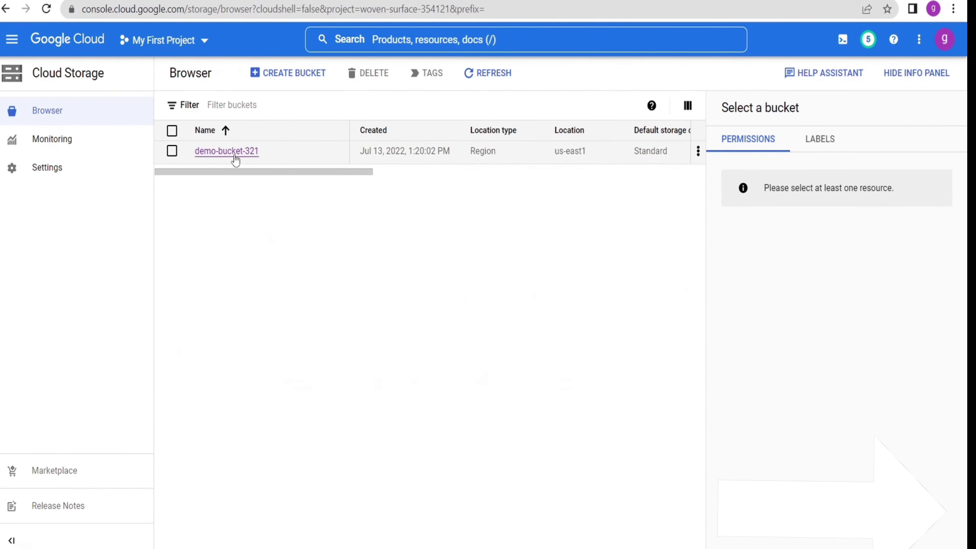
- Start an export of wordcount-00000-of-00001 from demo-bucket-321 to Cloud Pub/Sub
left_click(235, 153)
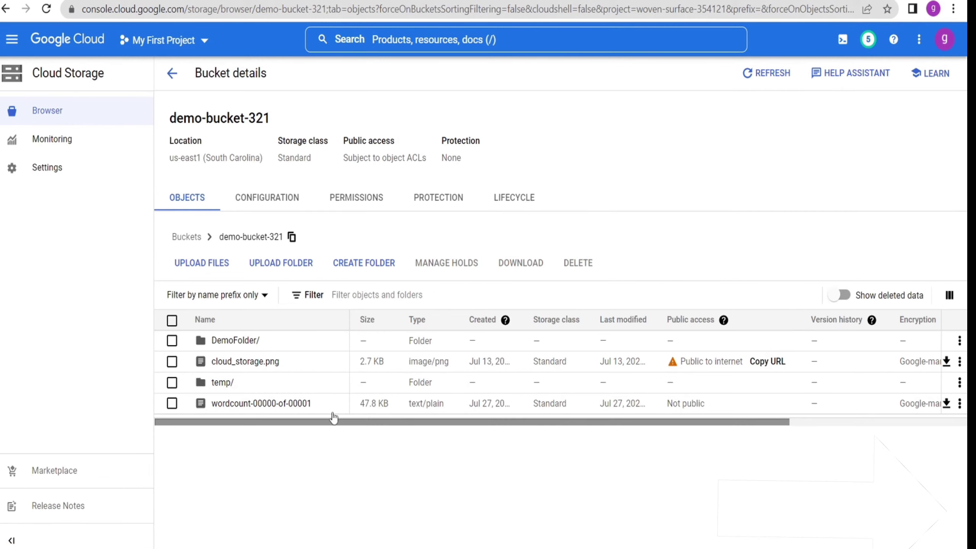
left_click(959, 403)
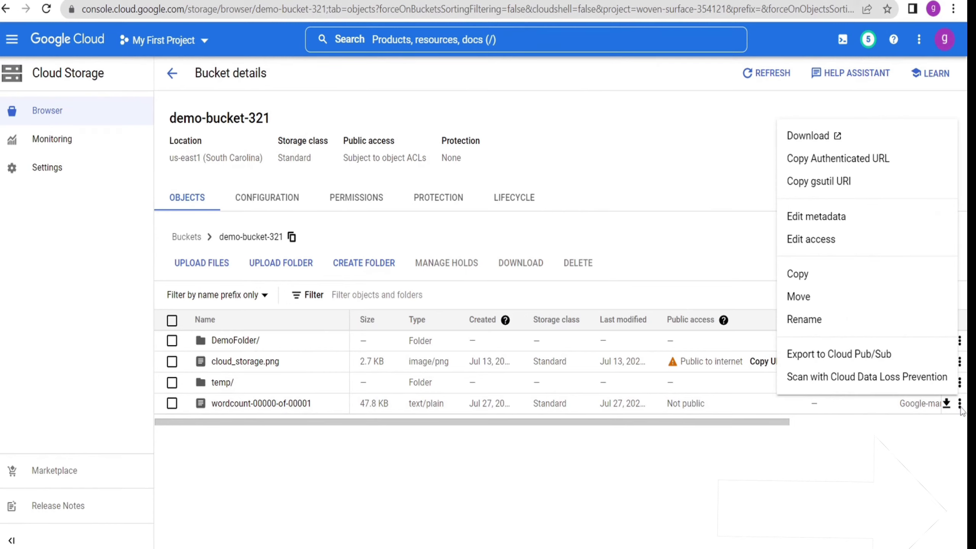
left_click(867, 354)
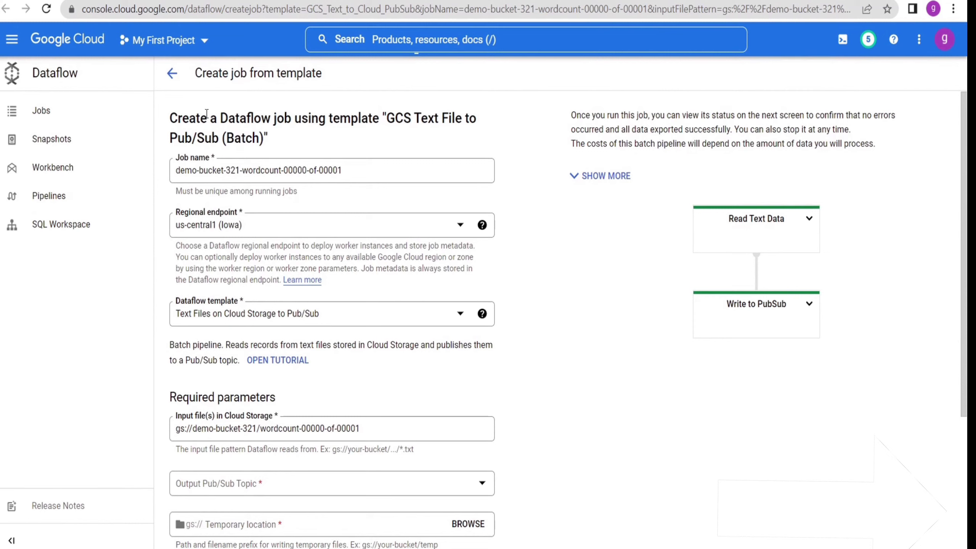
- Name the export job wordcountPubsub and choose the wordcount topic as its output Pub/Sub topic
triple_click(257, 171)
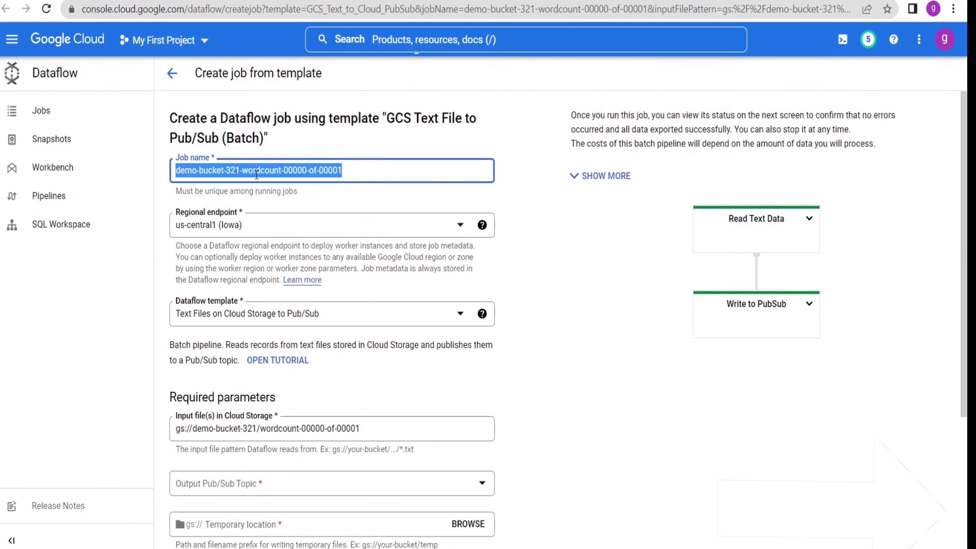
type("wordcountPubsub")
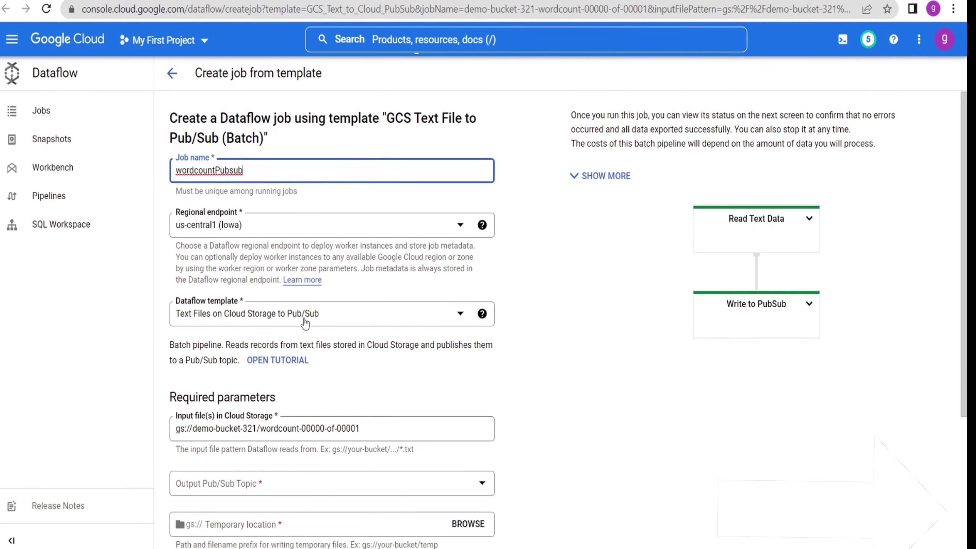
scroll(305, 323, "down", 3)
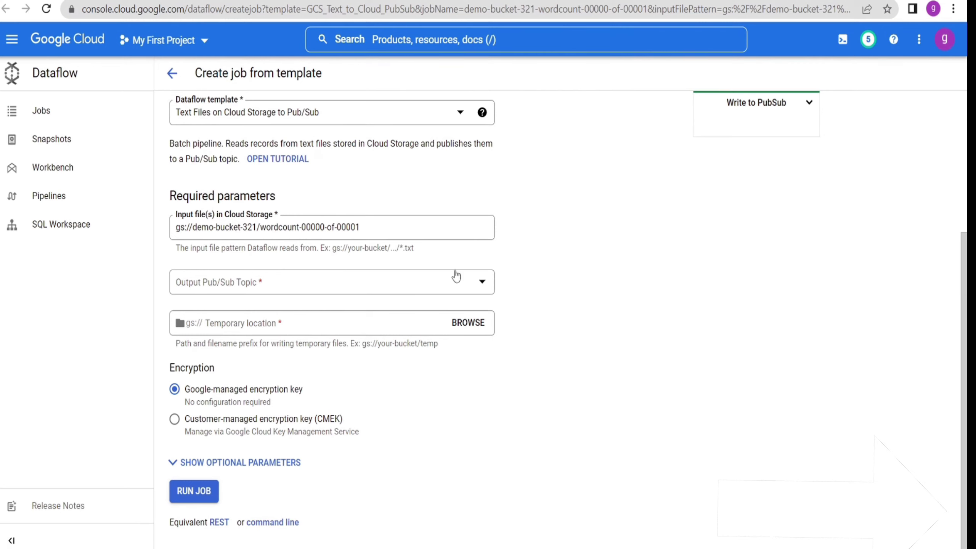
left_click(480, 284)
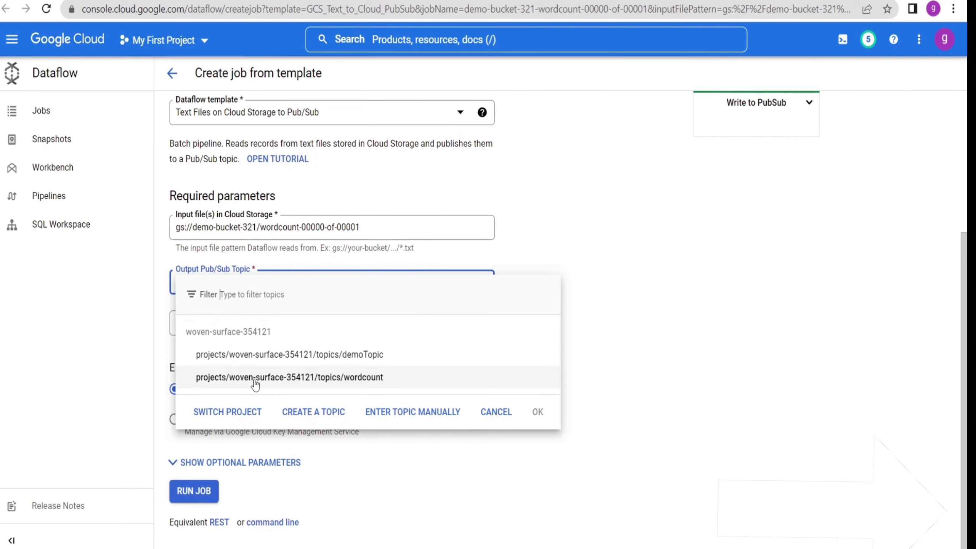
left_click(328, 379)
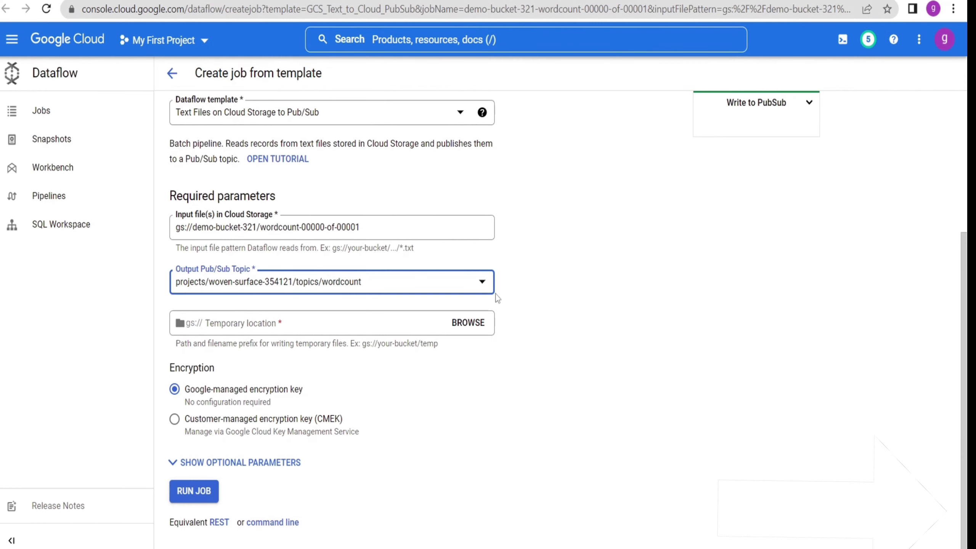
- Set the export job's temporary location to demo-bucket-321/tmp
left_click(464, 329)
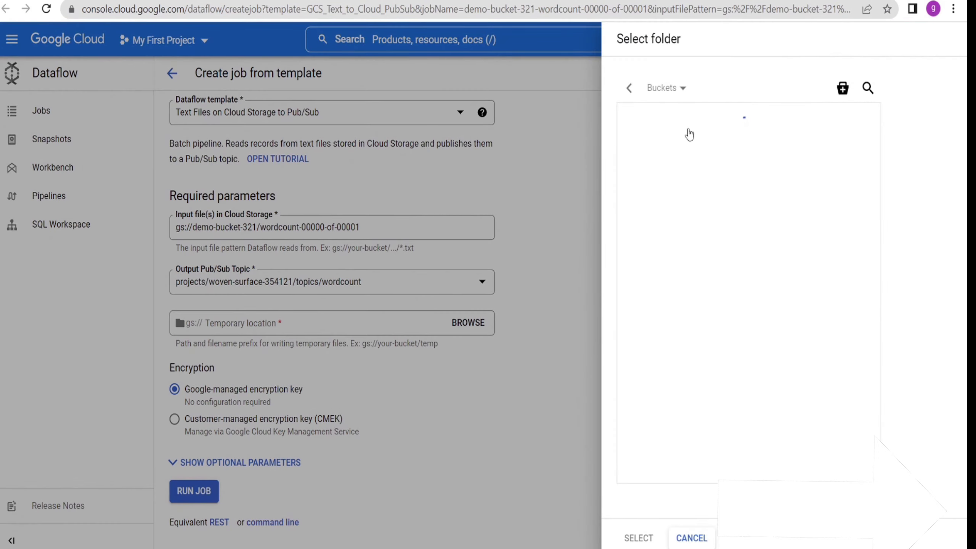
double_click(682, 131)
type("/tmp")
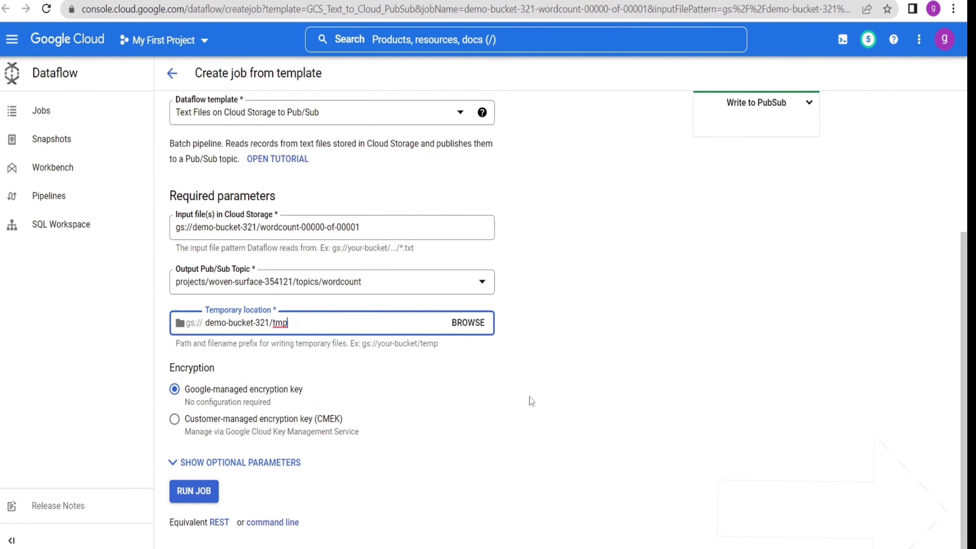
- Run the wordcountPubsub job and view the details of its Write to PubSub step
left_click(194, 491)
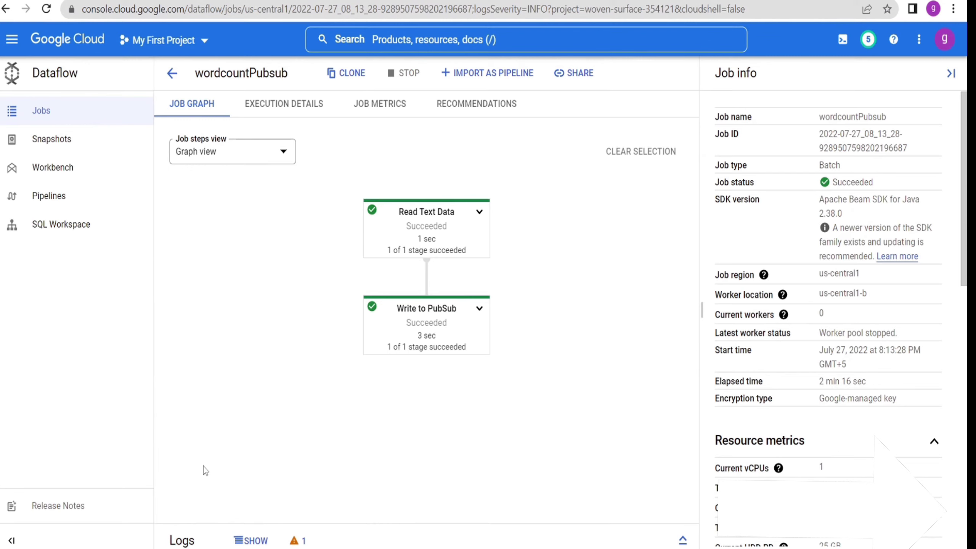
left_click(417, 335)
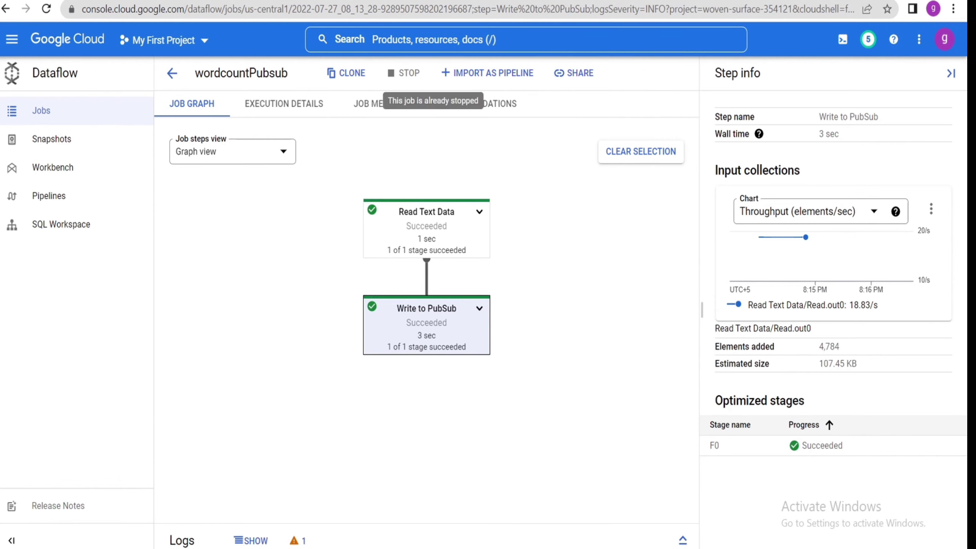
- Open Cloud Shell and enter the command gcloud pubsub subscriptions pull wordcount-sub --auto-ack --limit=10
left_click(840, 43)
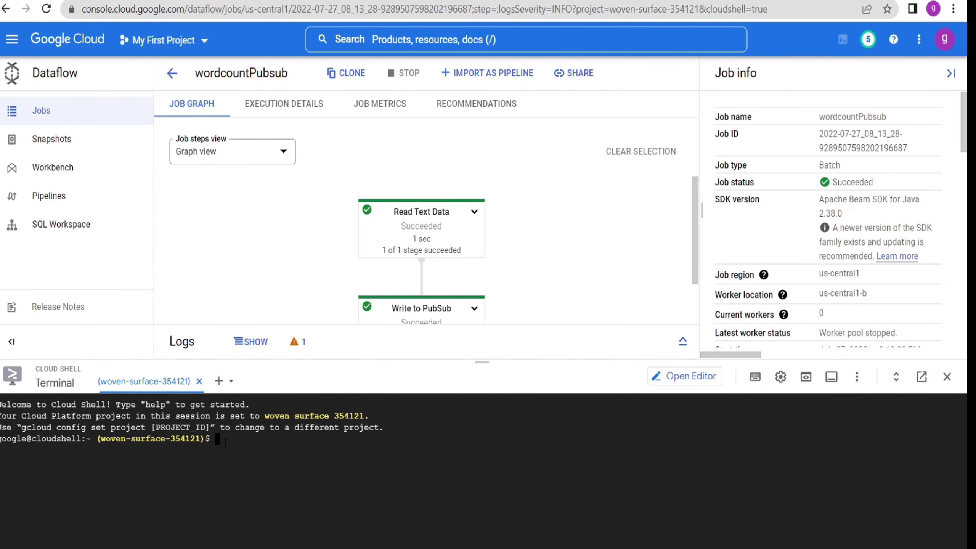
type("gcloud pubsub su")
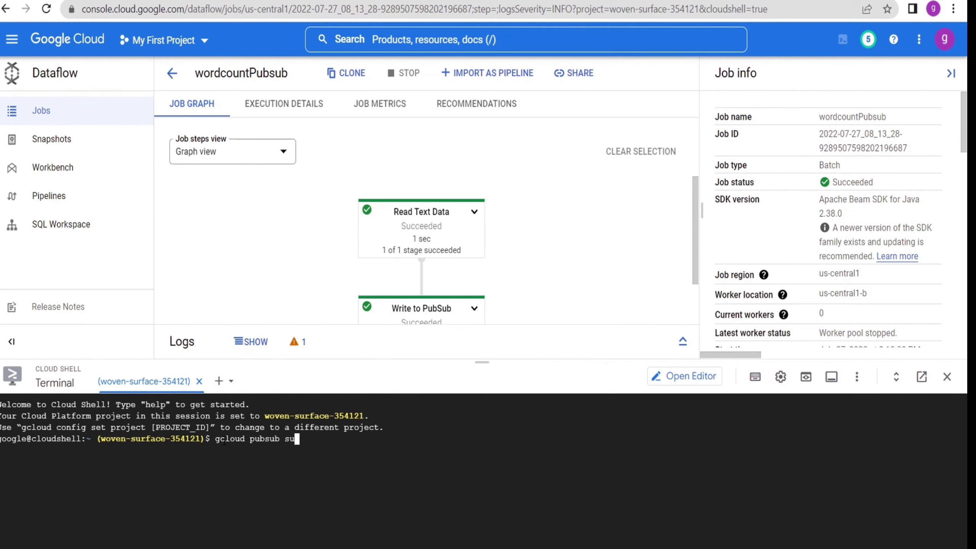
type("bscriptions pull wordcount-sub --")
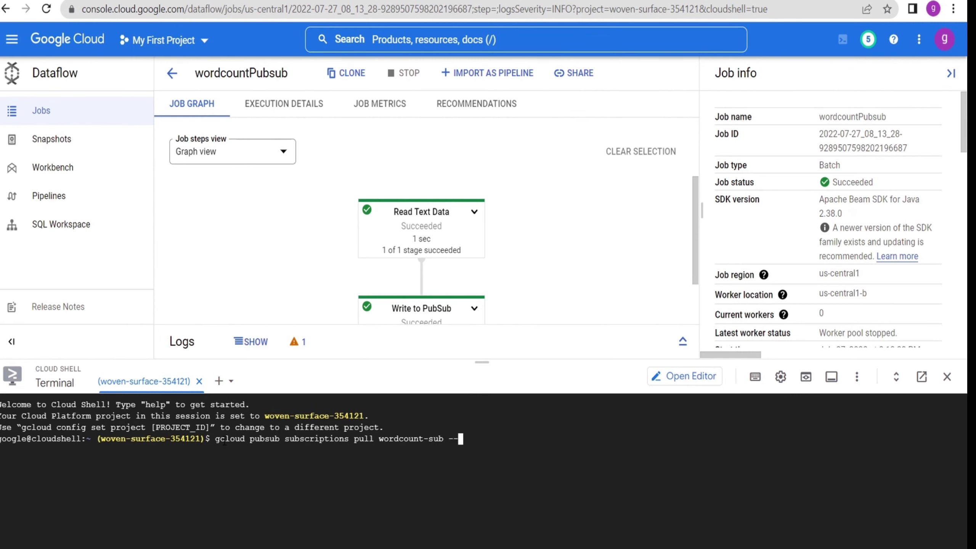
type("auto-ack --limit=10")
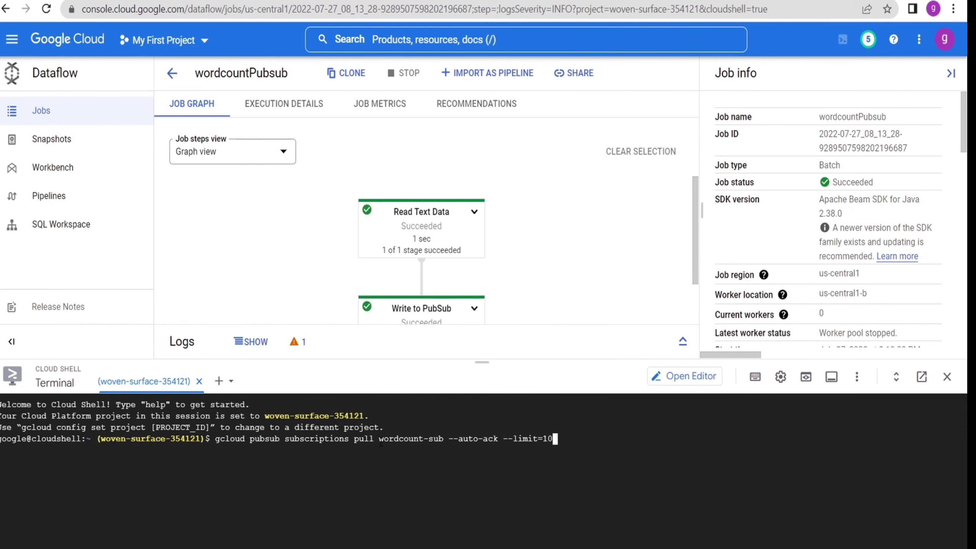
- Check the subscription name and limit in the pull command, then run it and authorize Cloud Shell
left_click_drag(380, 439, 441, 442)
left_click(440, 441)
left_click_drag(522, 439, 538, 439)
left_click(576, 440)
key("Return")
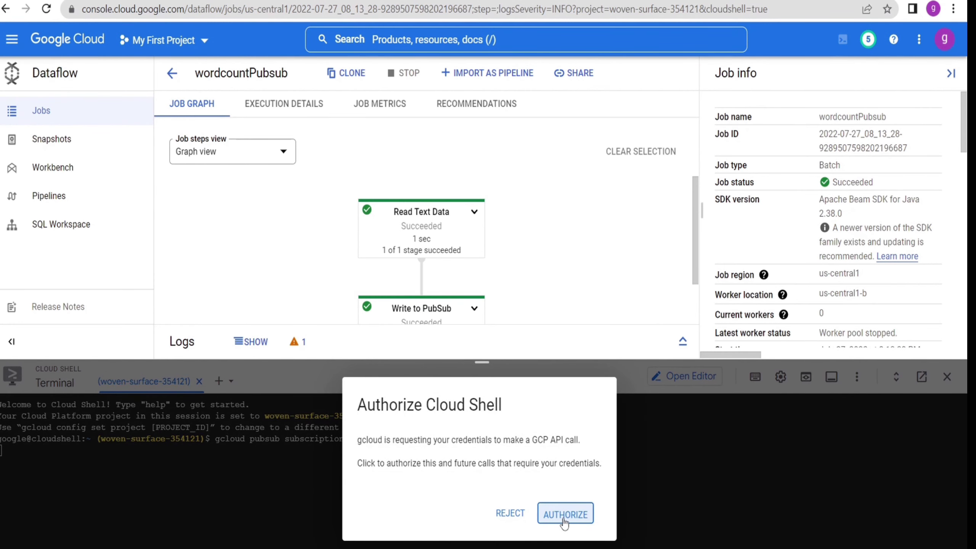
left_click(564, 519)
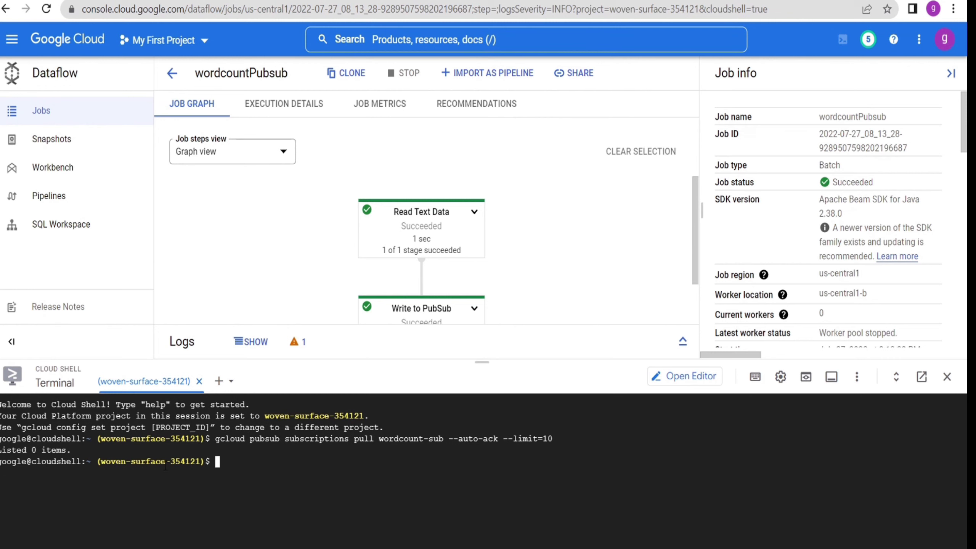
- Rerun the same pull command for wordcount-sub and enlarge the terminal to read the pulled messages
key("Up")
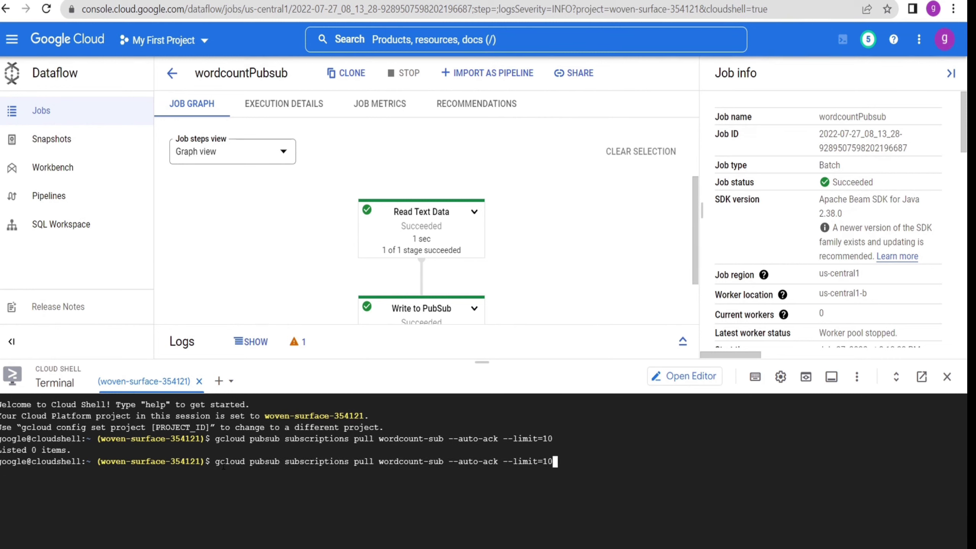
key("Return")
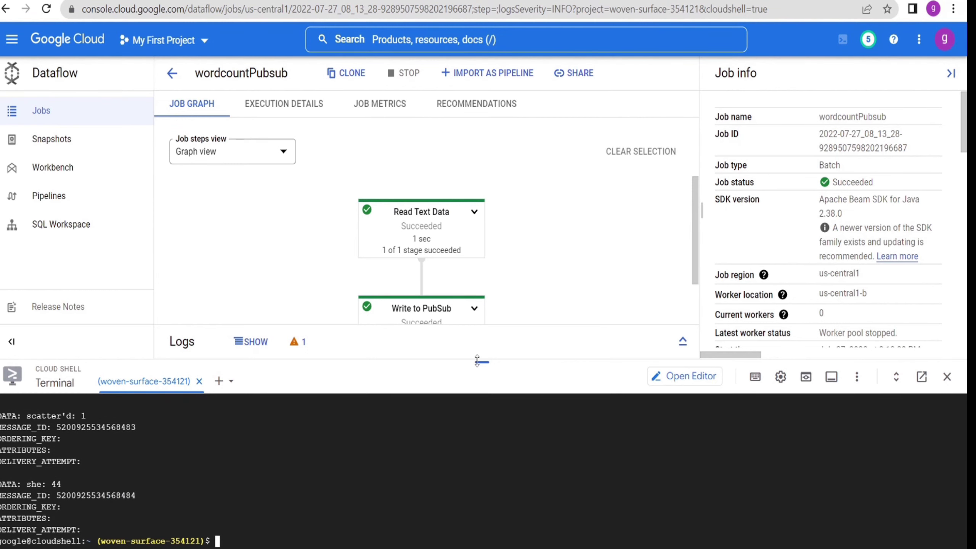
left_click_drag(477, 361, 478, 187)
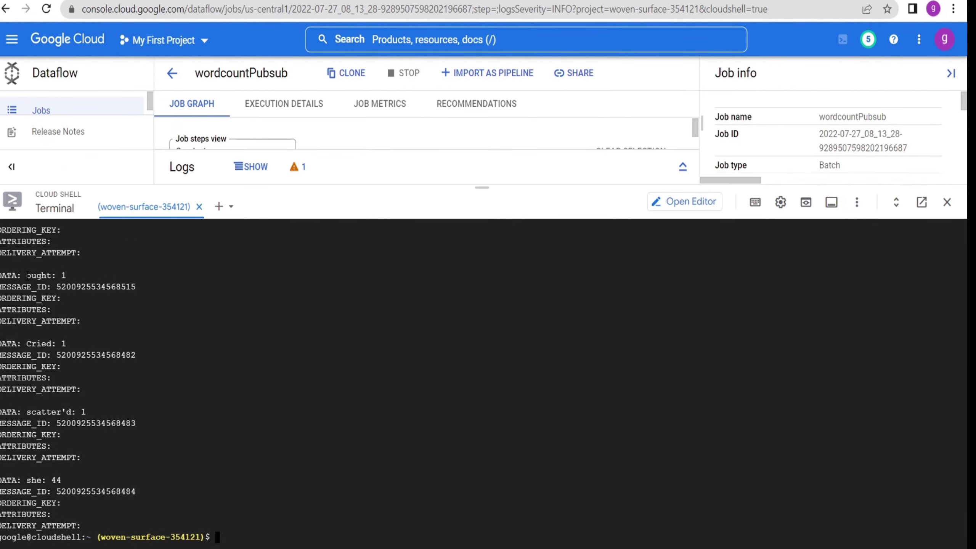